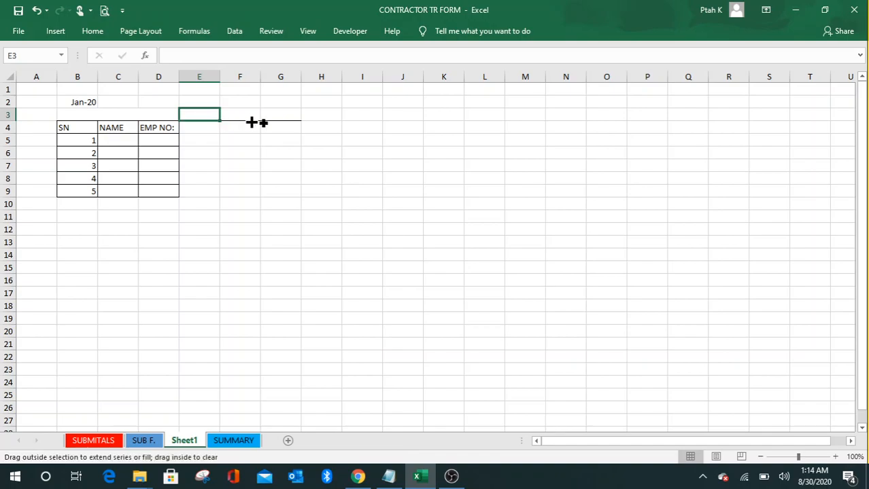
Step: Look over the sheet's cells, including E2:G2, the date in B2 and cell E4
left_click(316, 152)
left_click_drag(196, 104, 300, 145)
left_click(269, 191)
left_click(92, 102)
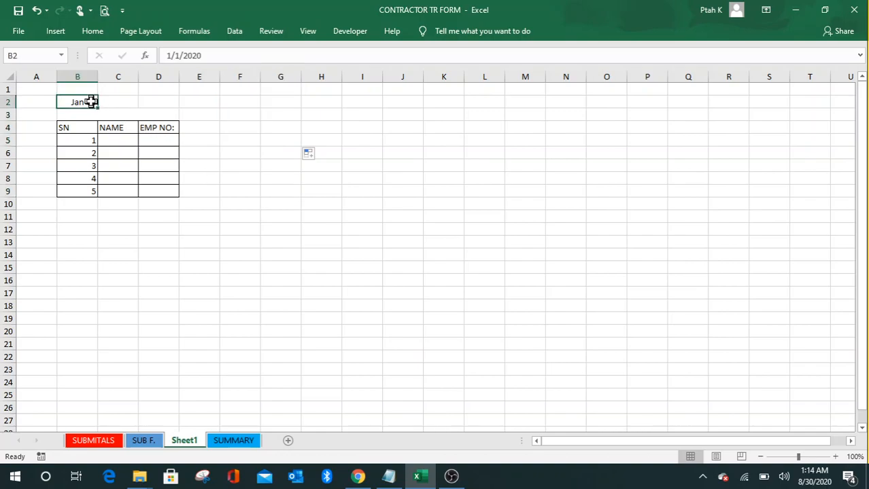
left_click(342, 190)
left_click(208, 130)
left_click(248, 131)
left_click(350, 133)
left_click(474, 180)
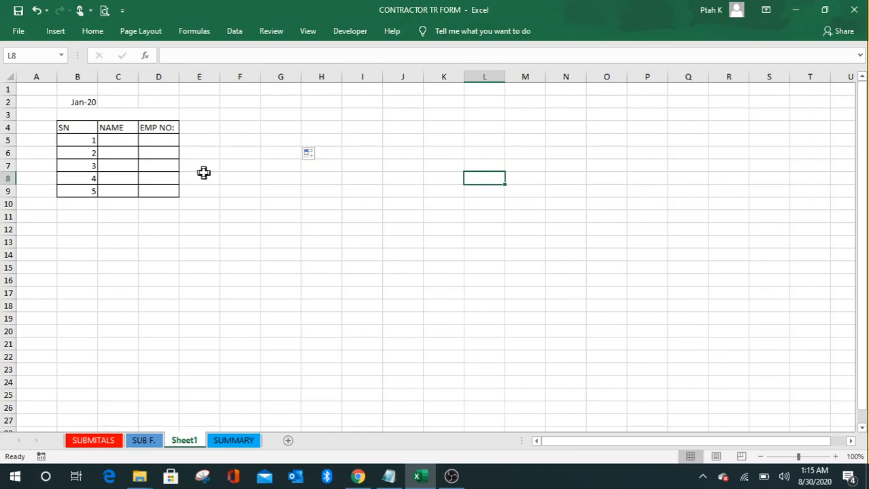
left_click(204, 130)
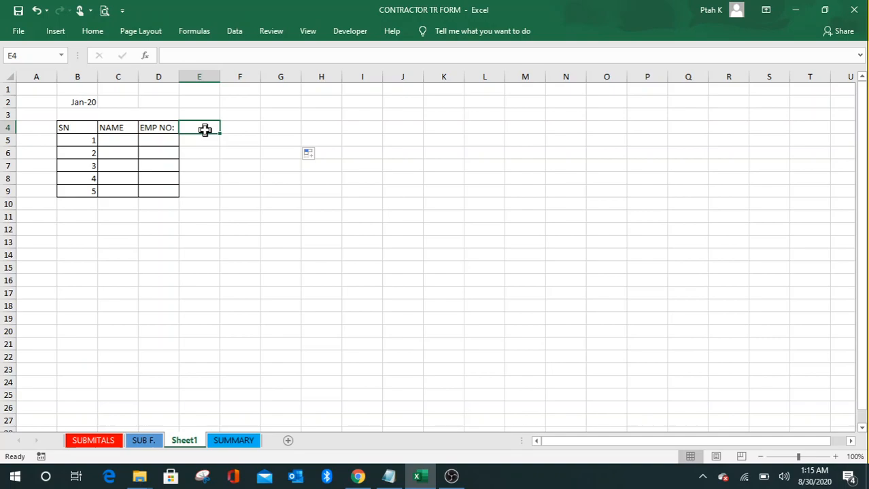
left_click(215, 153)
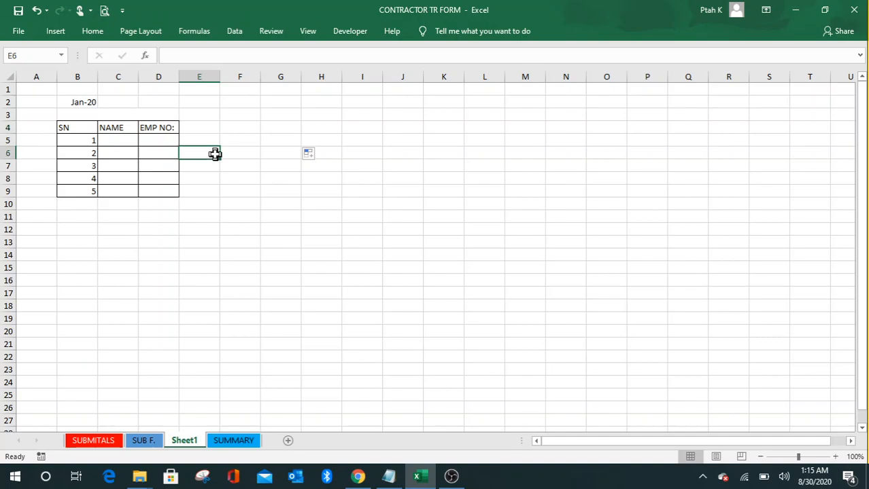
left_click(391, 189)
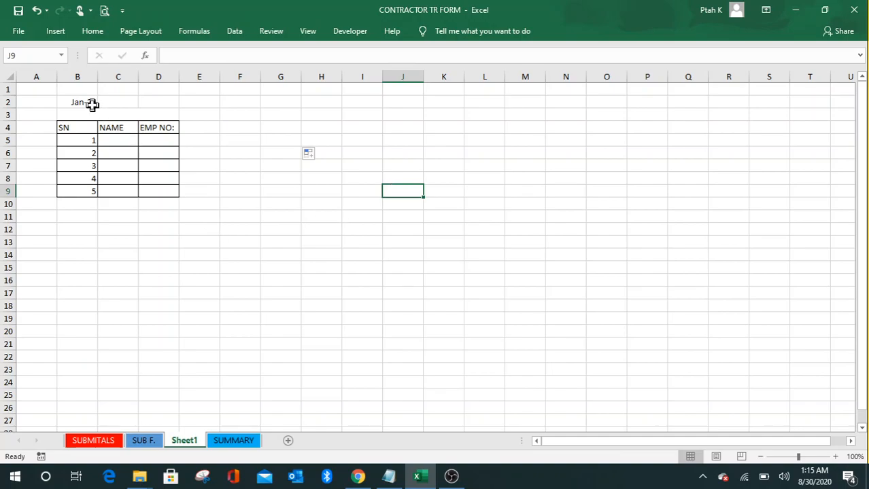
Step: Select the merged cell above the table and recheck the date stored in B2
left_click(87, 114)
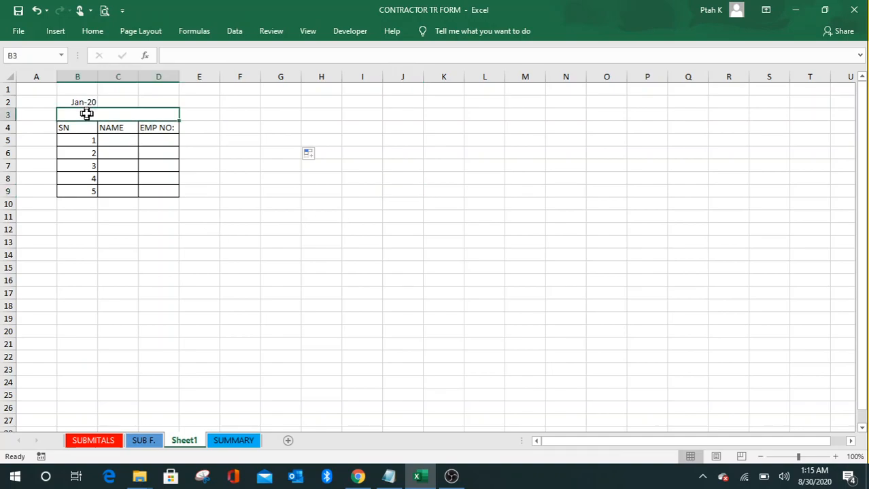
left_click_drag(258, 214, 303, 216)
left_click(347, 218)
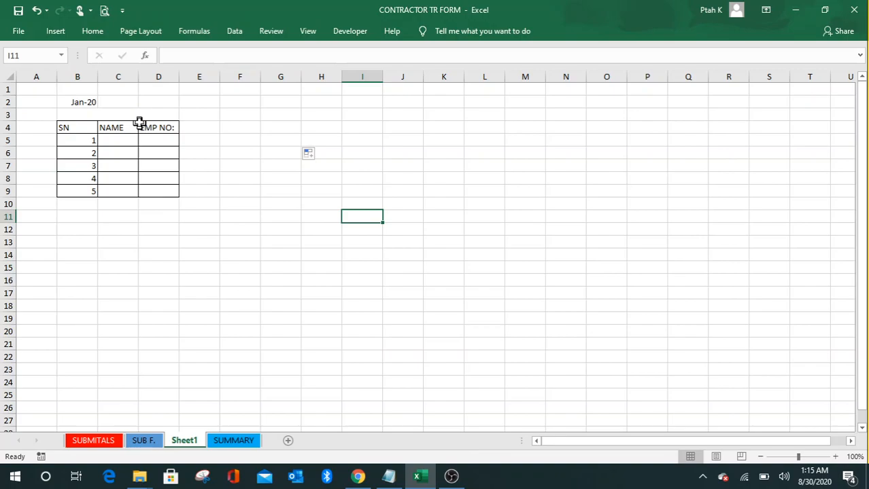
left_click(70, 102)
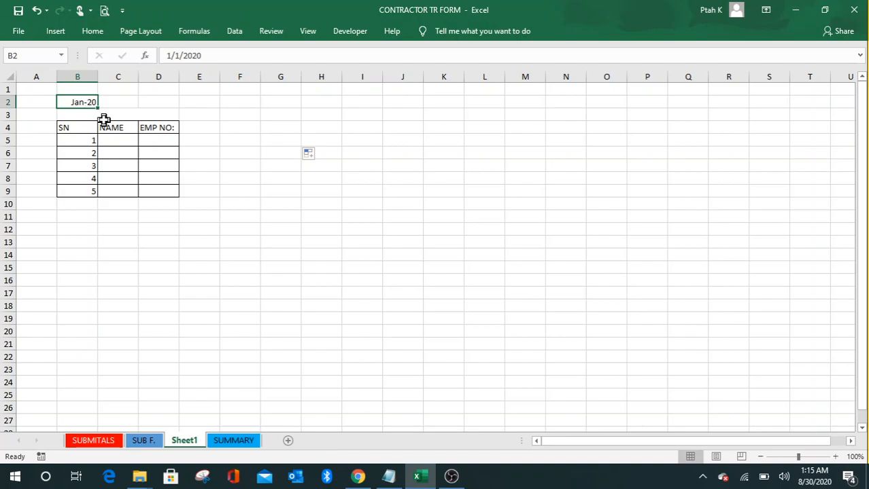
left_click(229, 178)
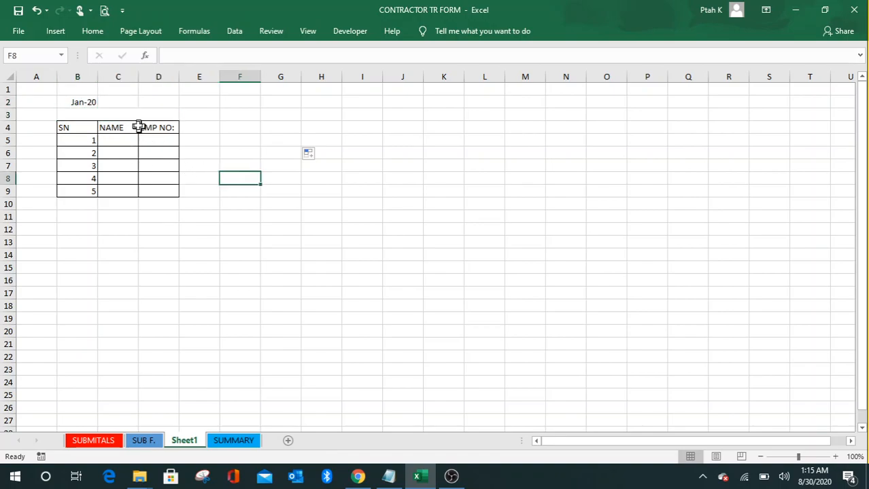
left_click(128, 117)
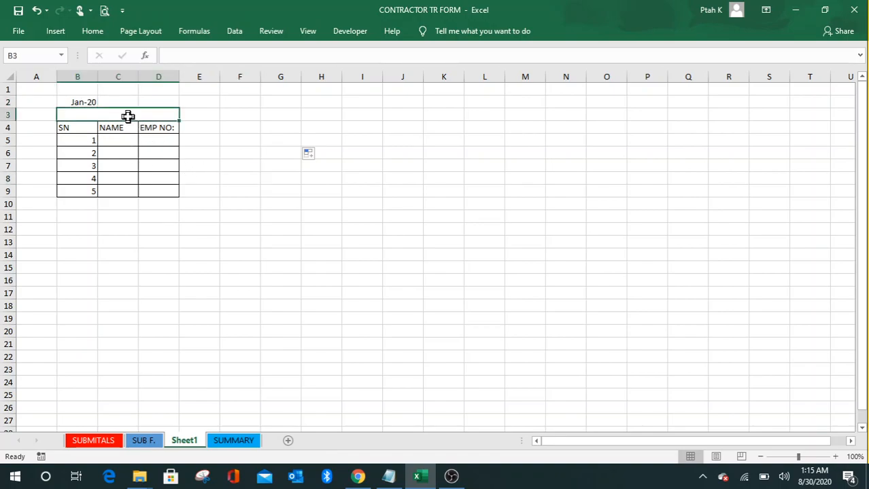
left_click(83, 102)
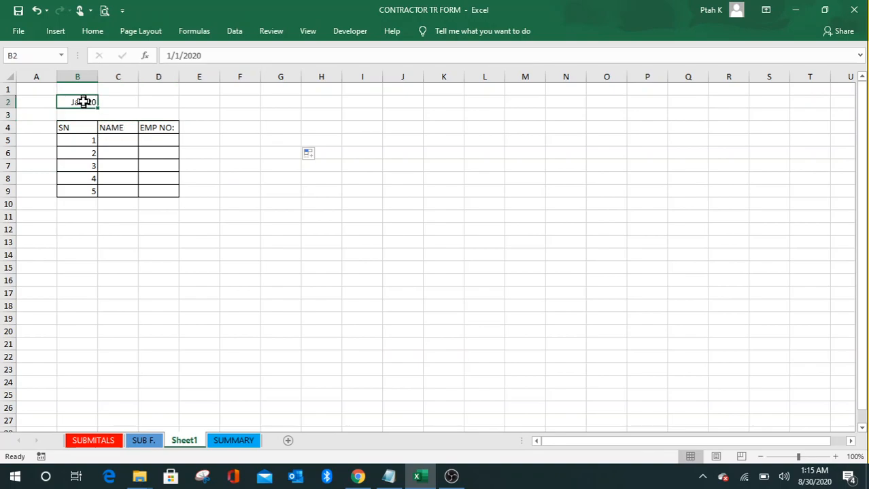
Step: Enter =B2 in the merged cell above the table
left_click(101, 114)
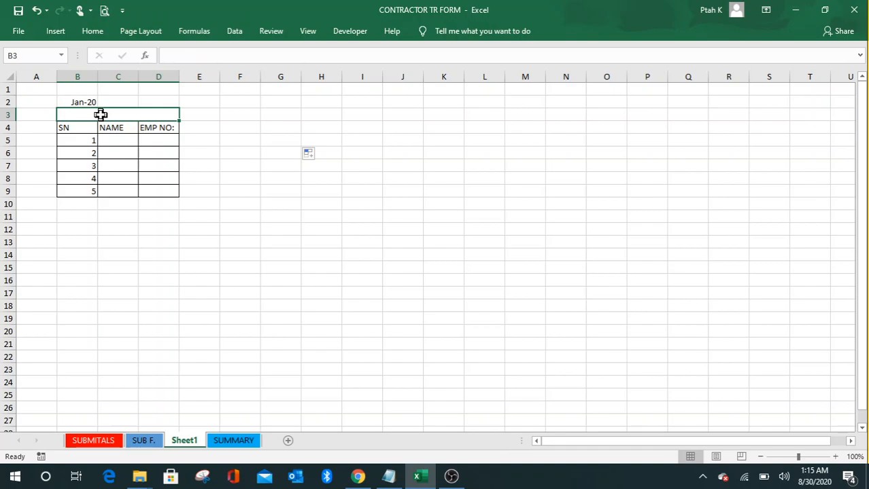
type("=")
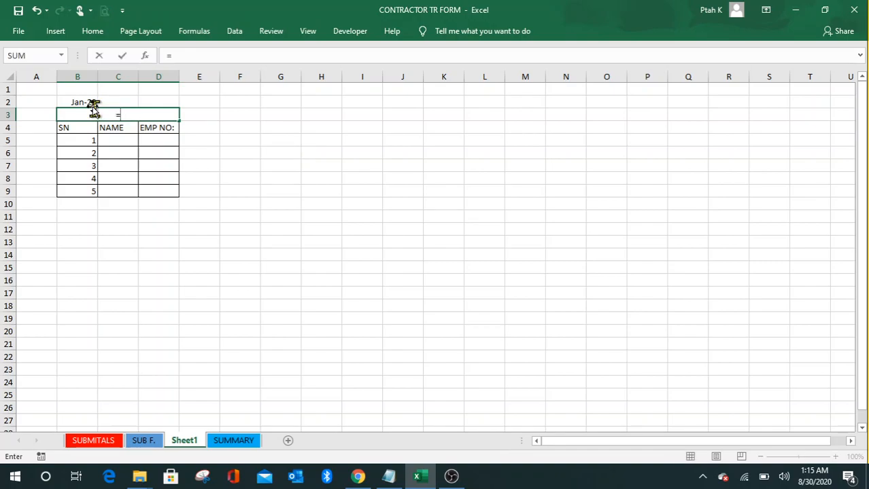
left_click(87, 100)
key("Return")
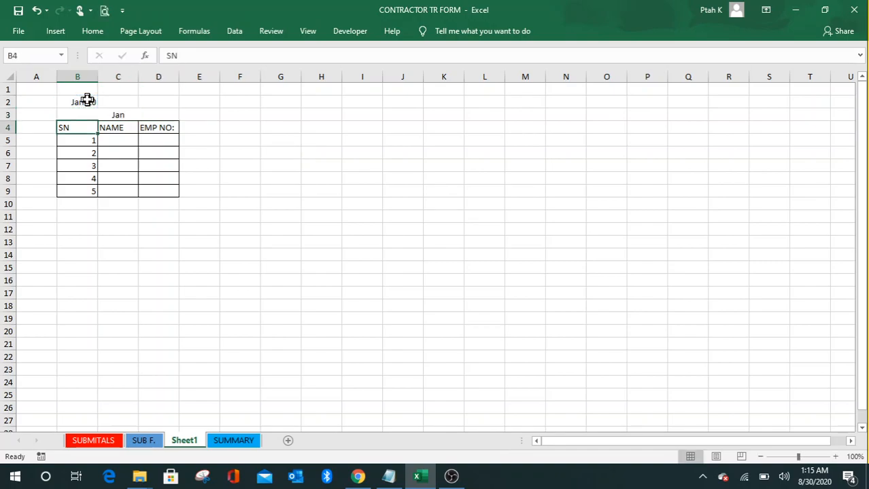
Step: Give the merged cell the custom format mmmm so it shows January
left_click(100, 114)
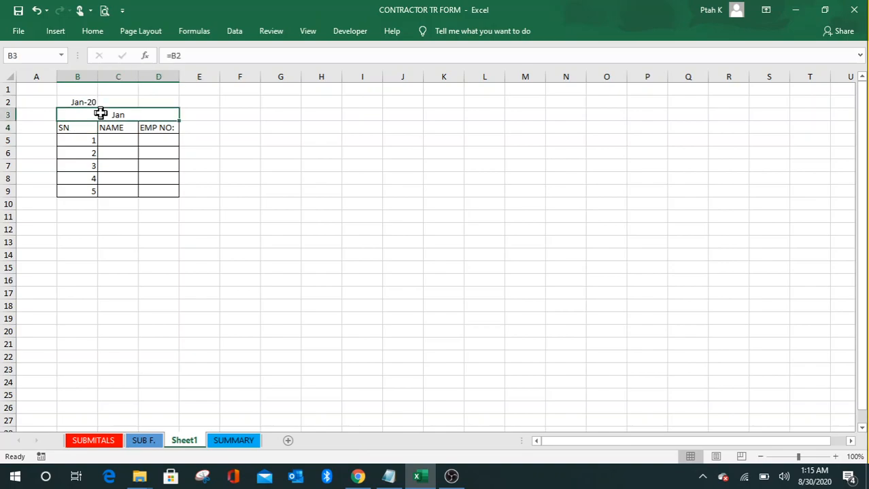
right_click(100, 113)
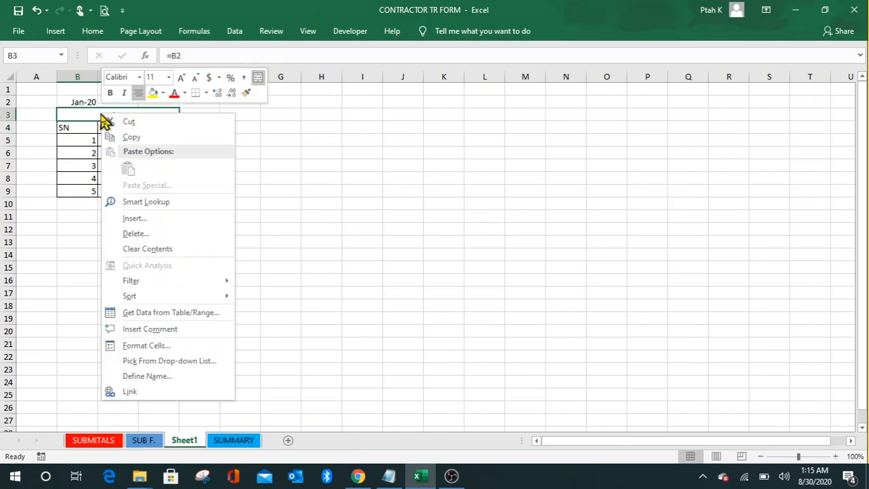
left_click(146, 346)
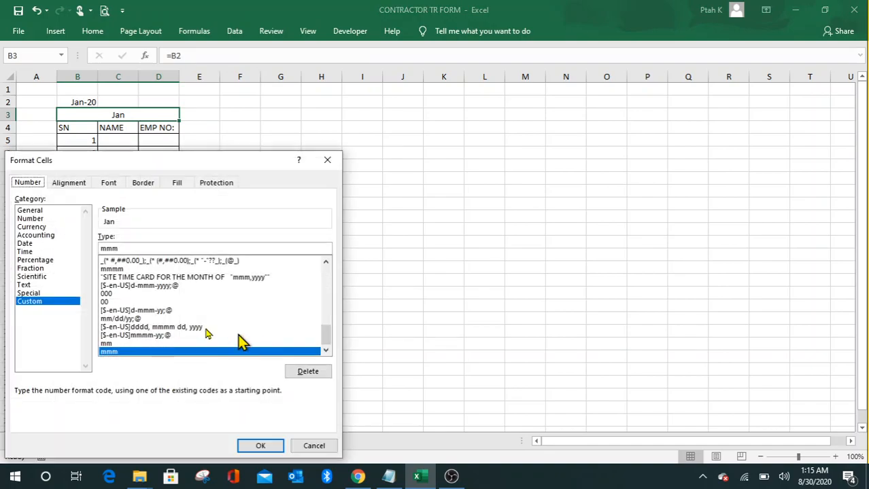
left_click(120, 249)
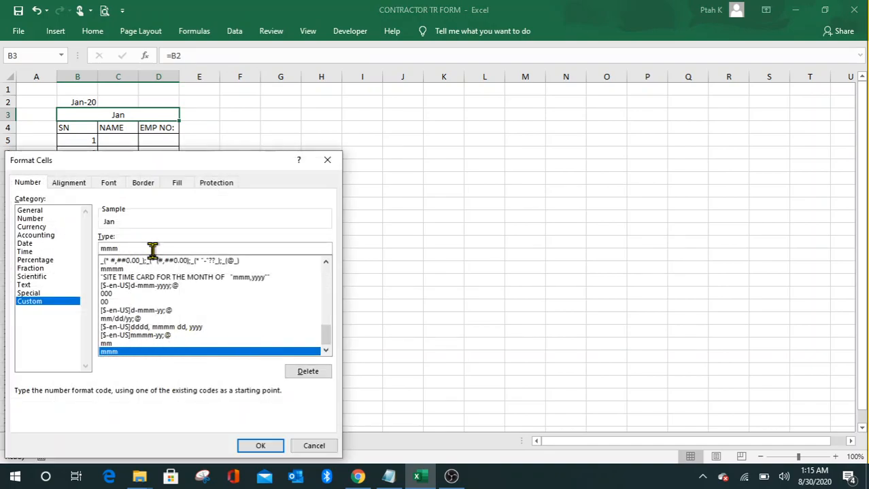
type("M")
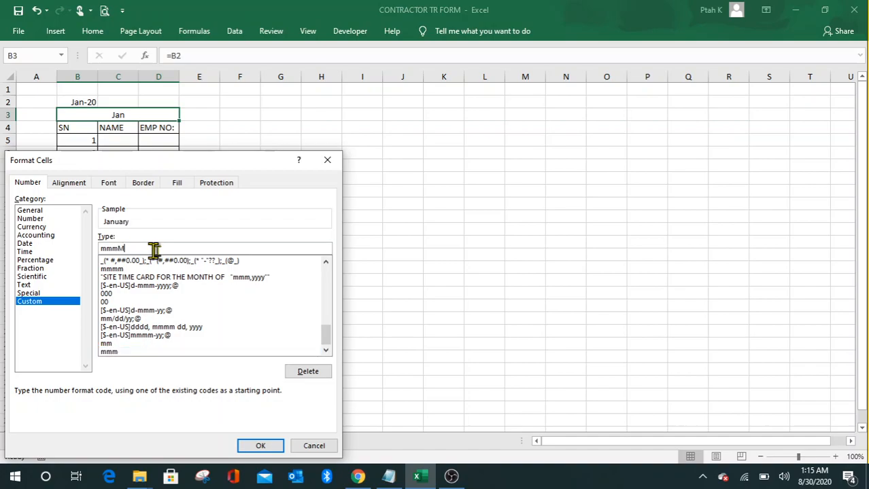
left_click(261, 446)
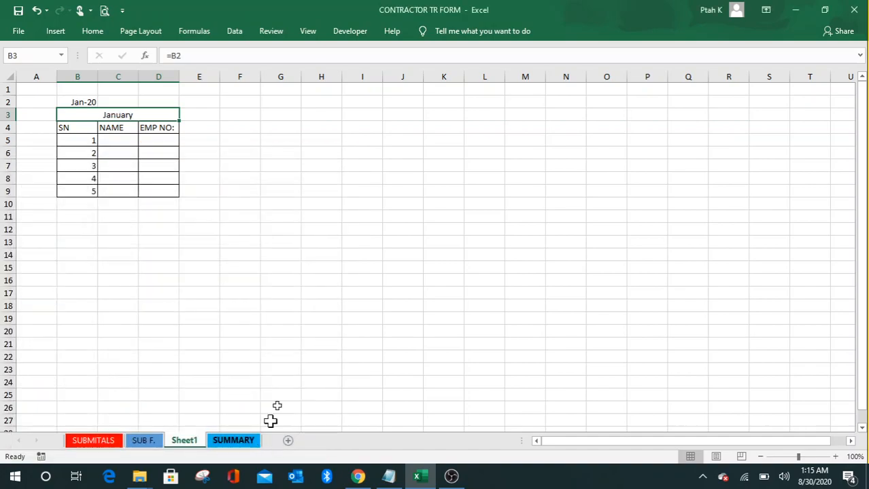
left_click(282, 240)
Step: Select the January cell and briefly view, then dismiss, the Home formatting commands
left_click(148, 115)
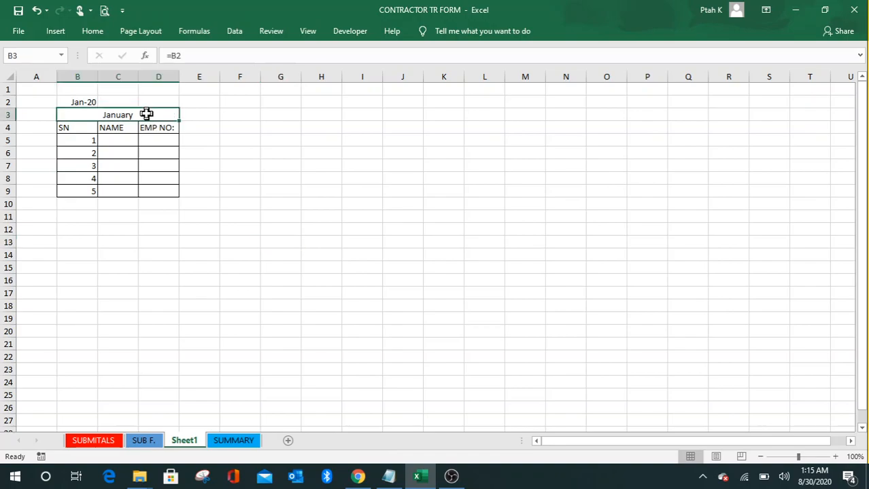
left_click(99, 34)
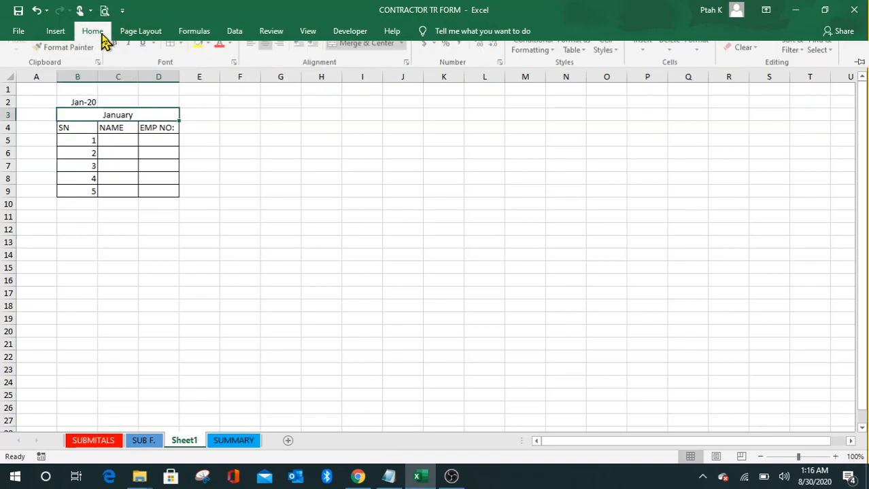
left_click(288, 243)
left_click(357, 218)
left_click(462, 217)
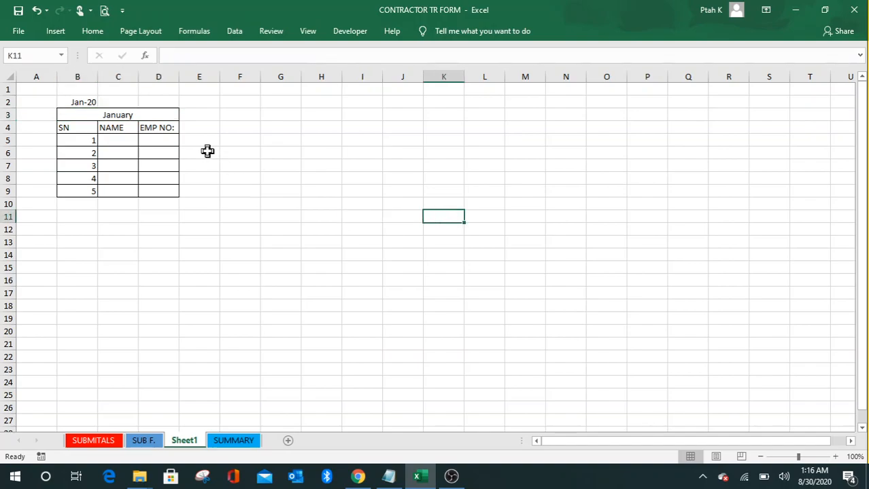
Step: Enter =B2 in E4 so it displays Jan-20
left_click(196, 127)
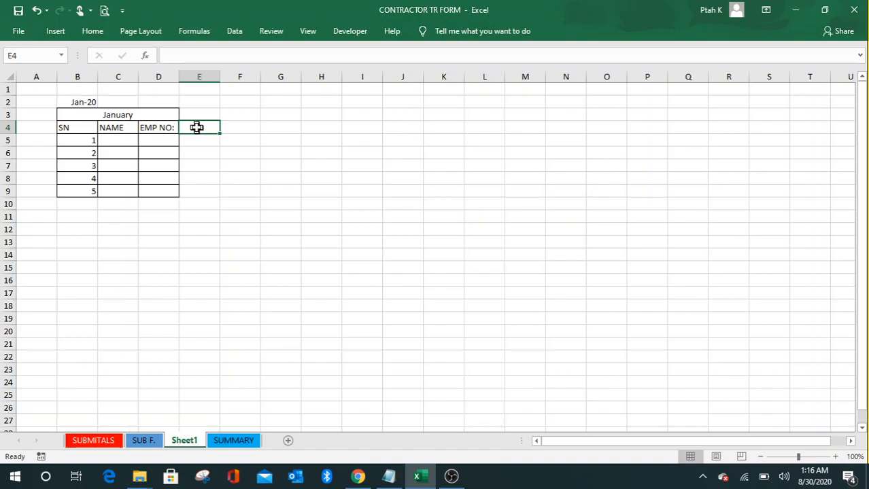
type("=")
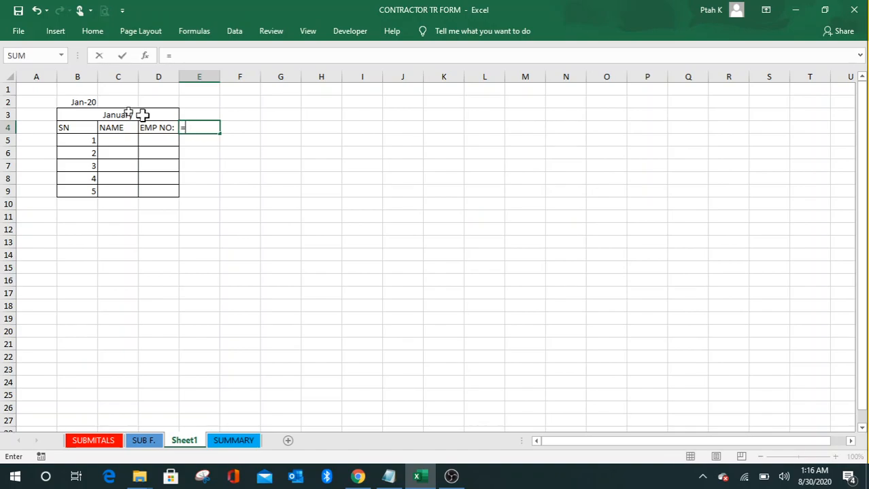
left_click(91, 102)
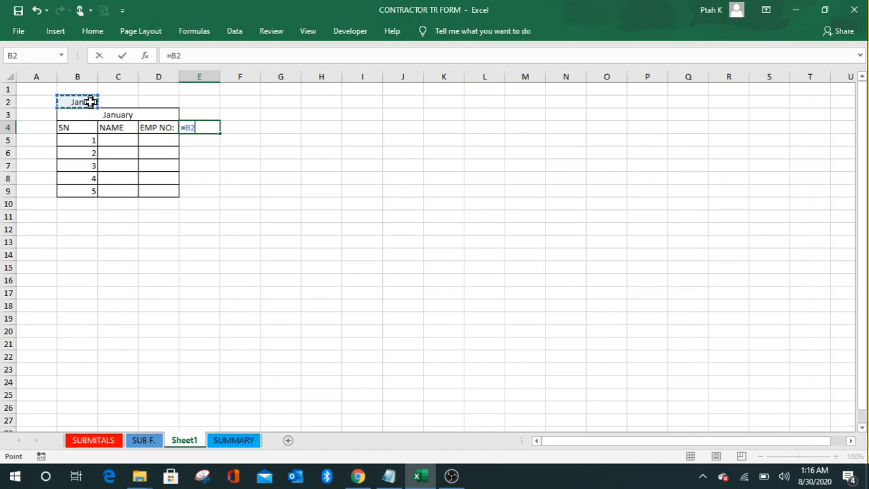
key("Return")
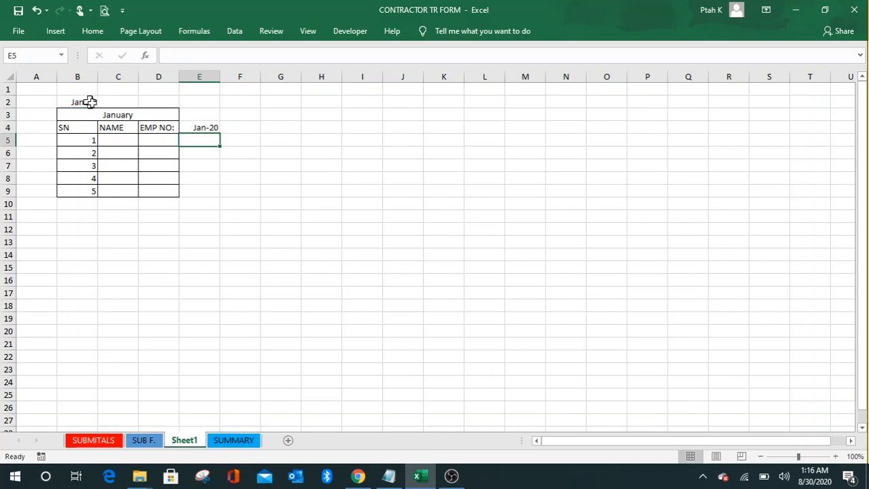
Step: Replace E4's mmm-yy format with a day-only custom code so it shows 1
left_click(212, 128)
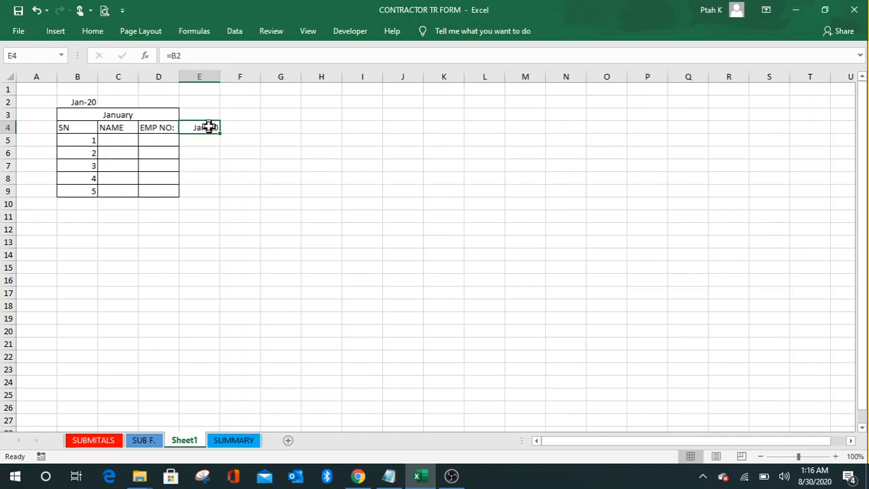
right_click(208, 128)
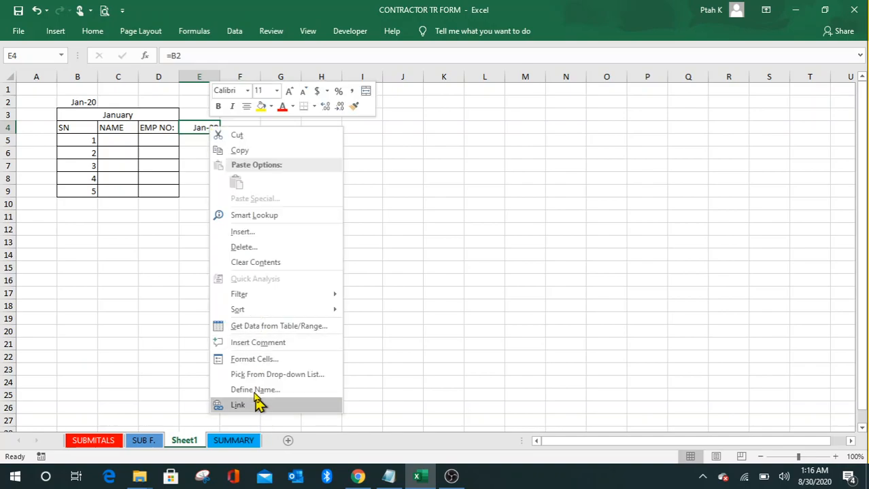
left_click(257, 361)
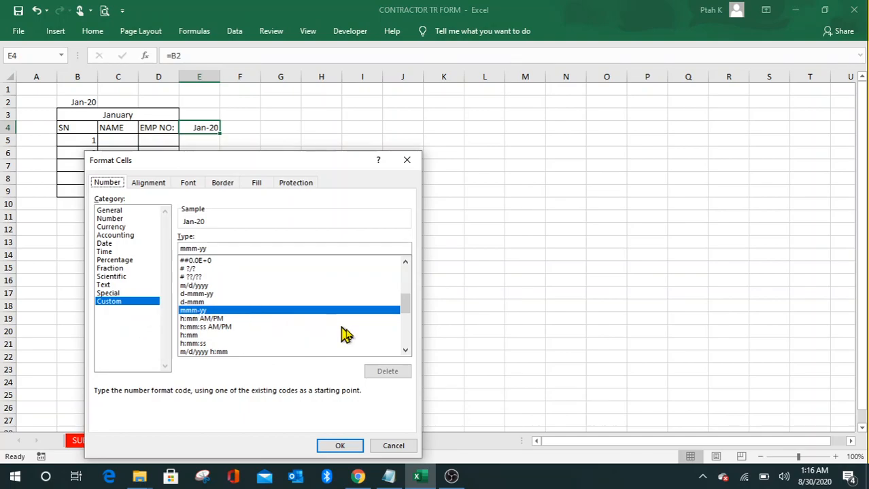
left_click(406, 351)
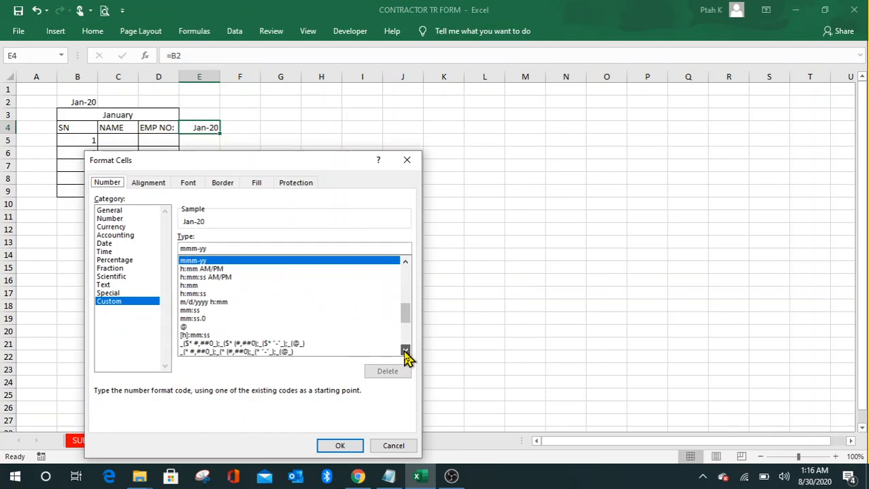
left_click(406, 262)
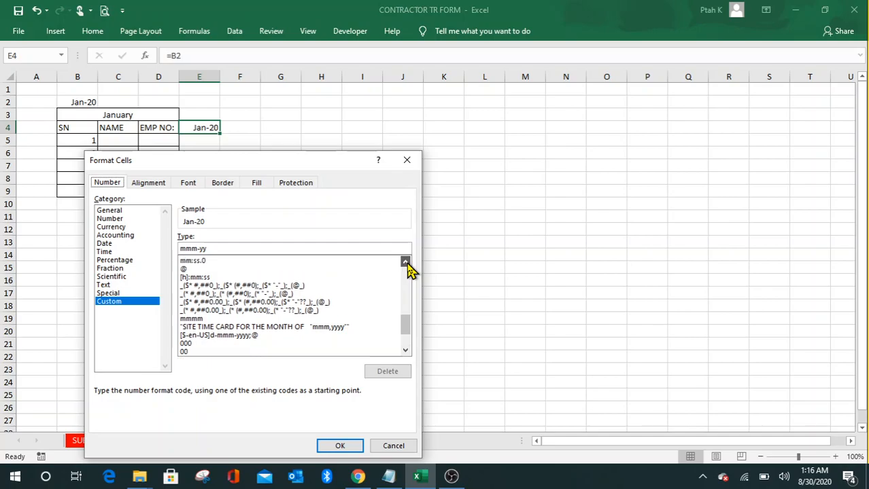
left_click(406, 263)
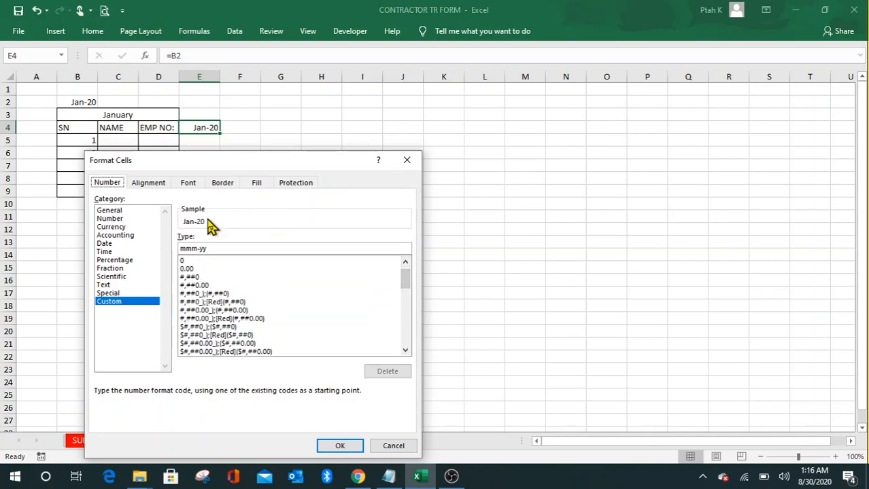
left_click_drag(209, 248, 170, 249)
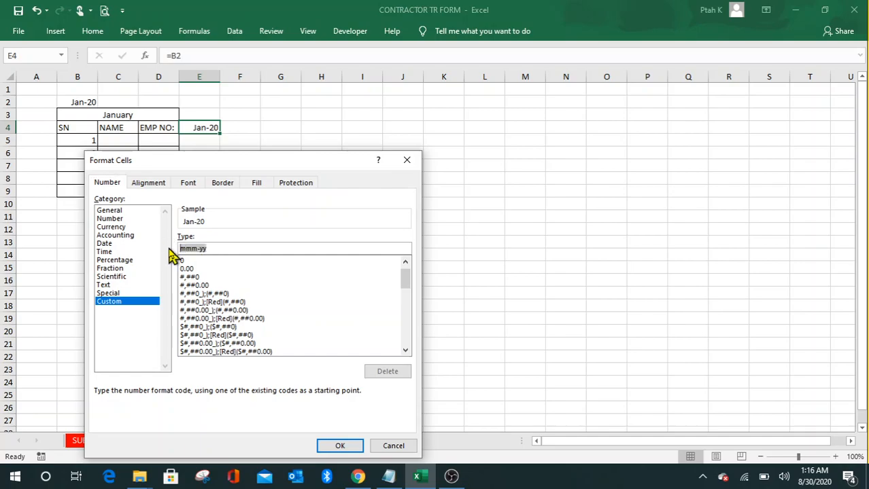
type("0")
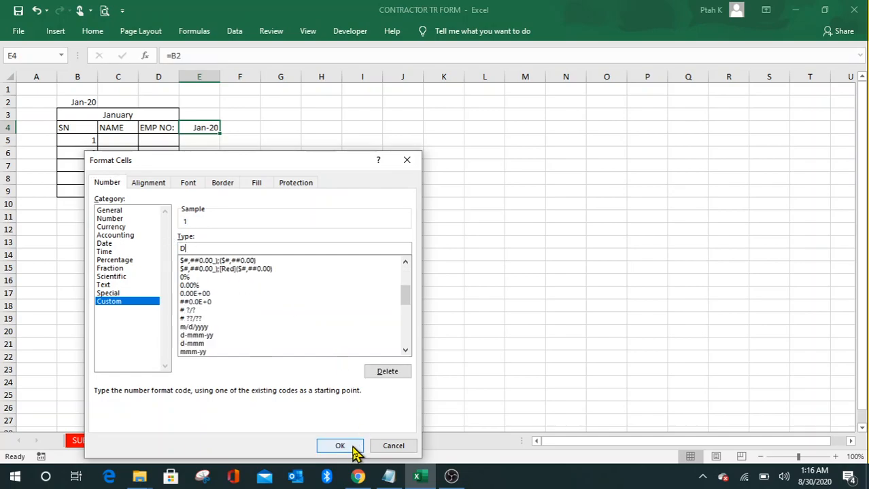
left_click(353, 447)
left_click(353, 304)
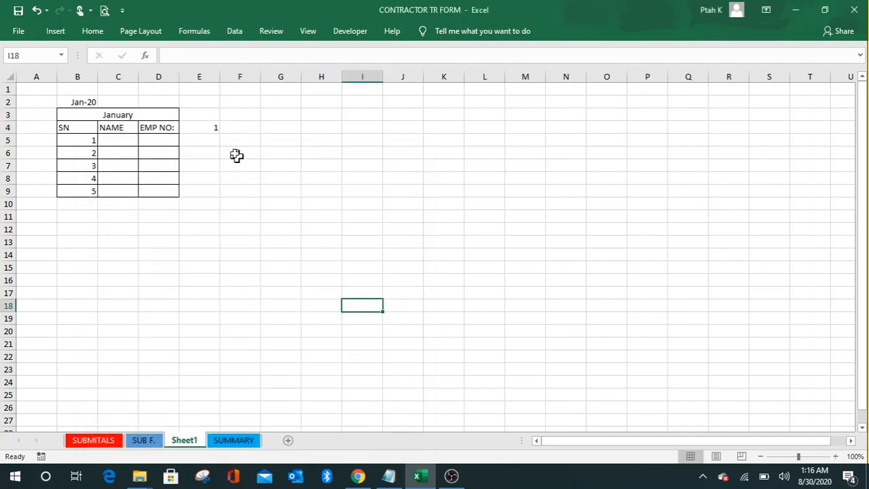
left_click(212, 127)
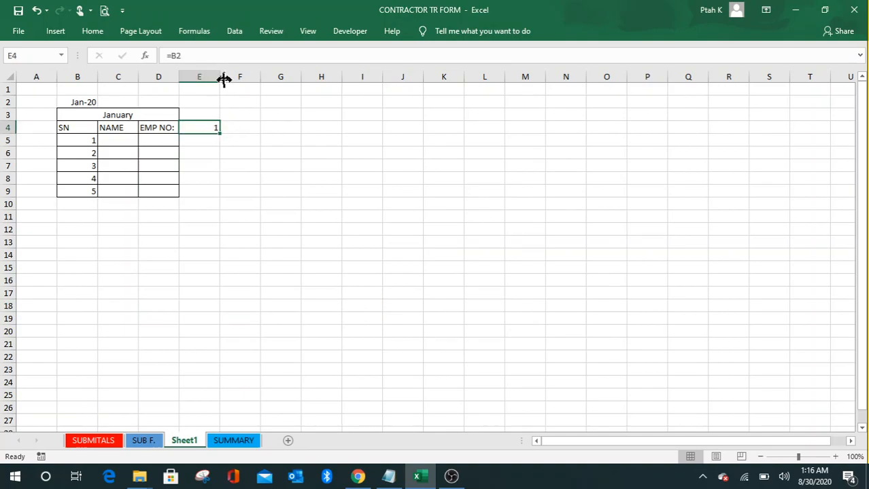
Step: Narrow column E to about 4.14 so it just fits the day number
left_click_drag(223, 77, 200, 96)
left_click(325, 219)
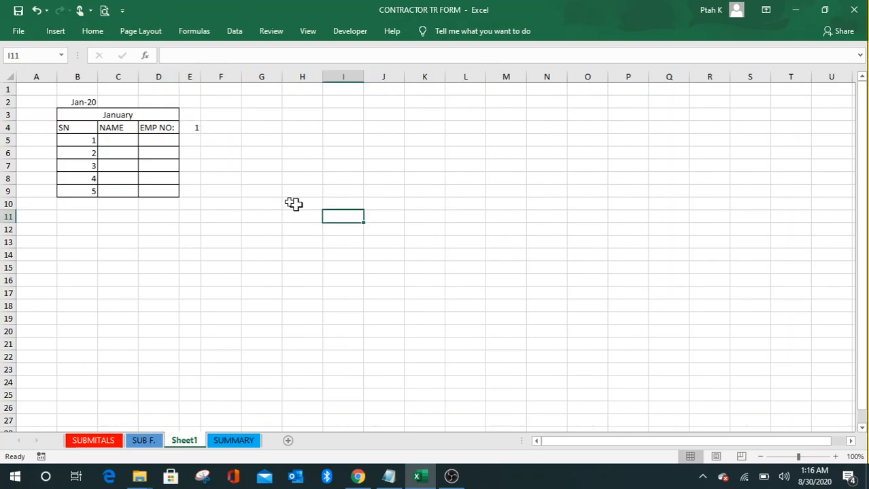
left_click(192, 131)
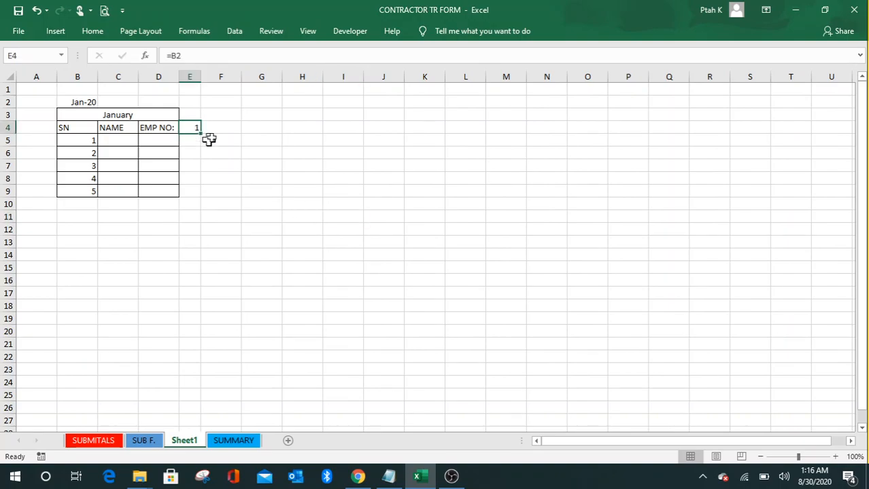
left_click(222, 128)
left_click(336, 232)
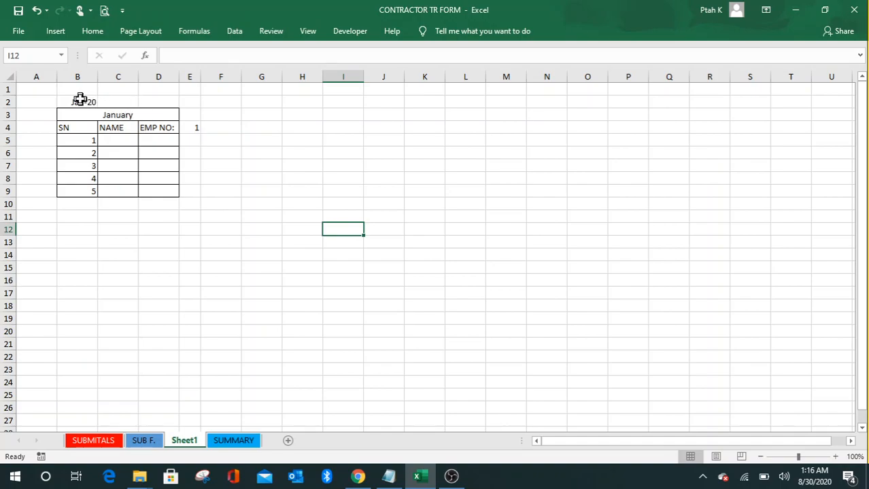
Step: Check the start date in B2, then select C2
left_click(78, 101)
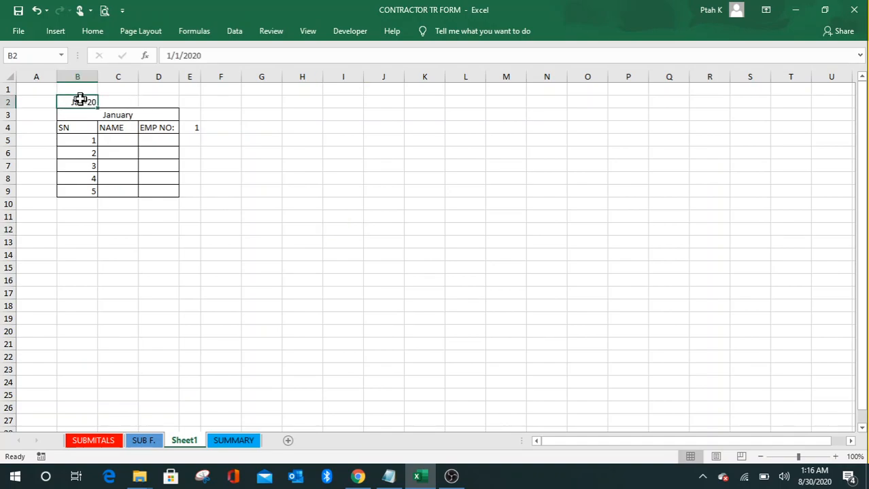
left_click(284, 163)
left_click(85, 102)
left_click(121, 102)
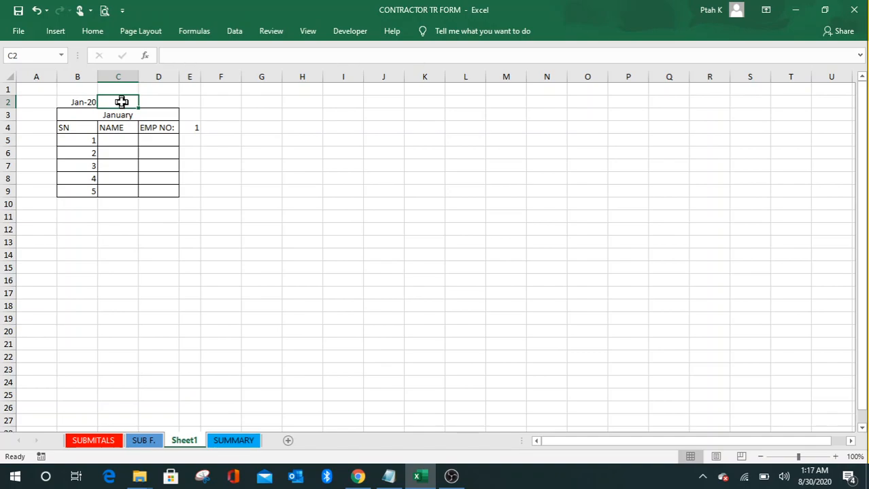
Step: Enter =EOMONTH(B2,0) in C2 to get January's last day
type("=")
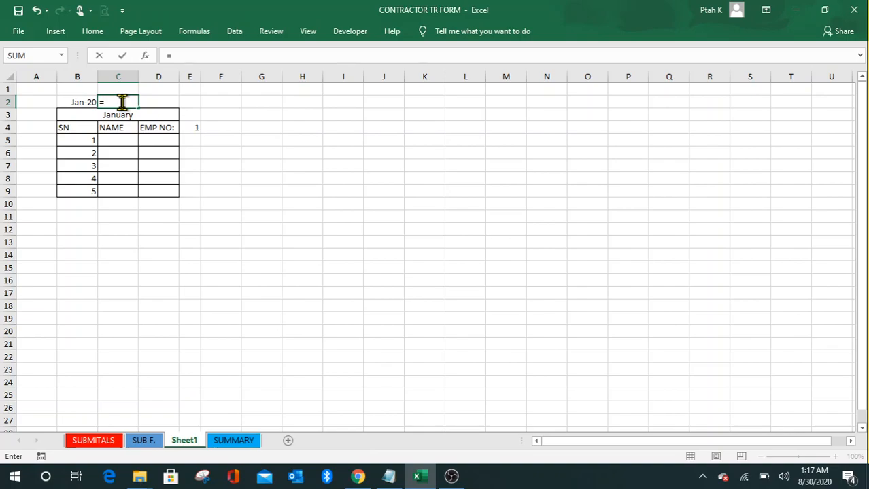
type("EOMONT")
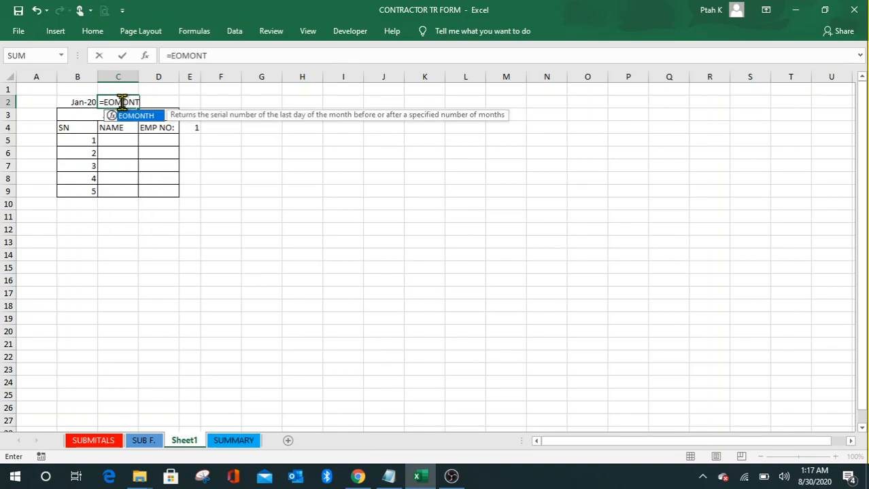
type("H(")
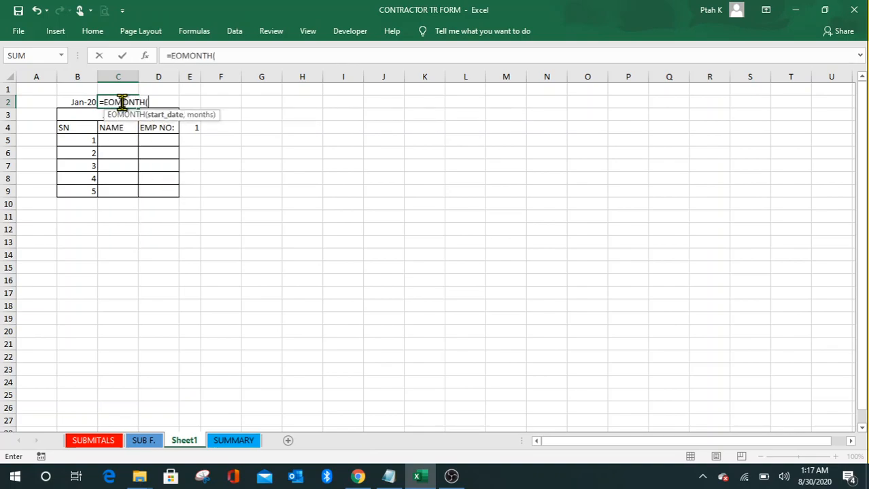
left_click(80, 102)
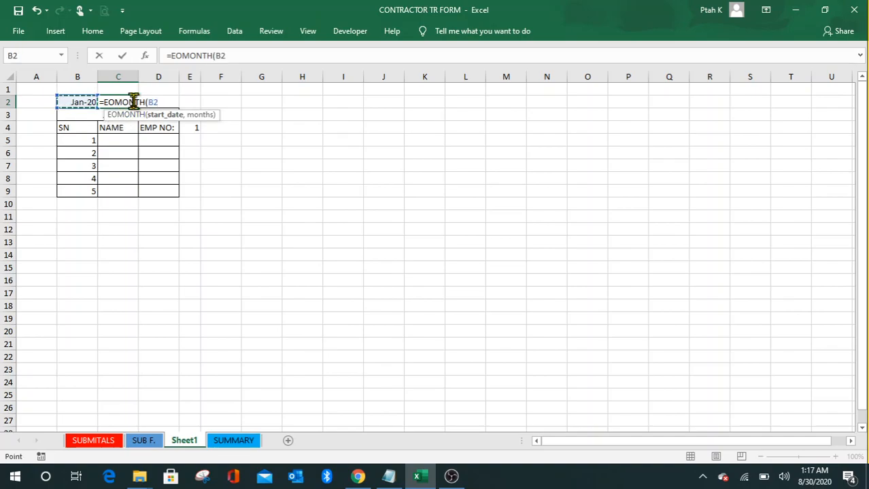
type(",0")
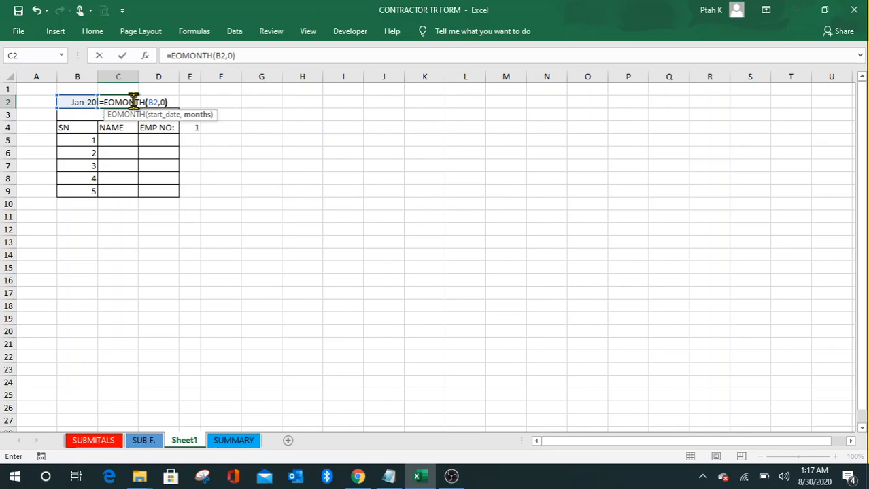
key("Return")
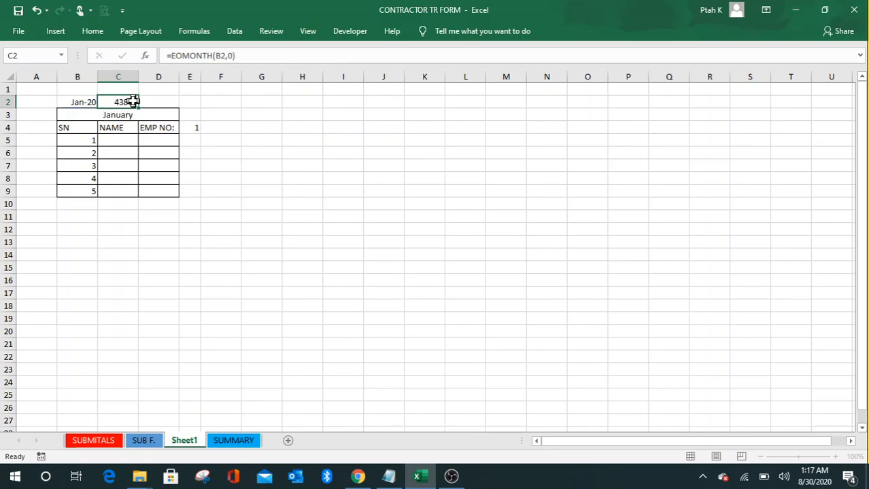
Step: Review C2's EOMONTH formula, opening and dismissing its shortcut menu
left_click(133, 101)
left_click(214, 138)
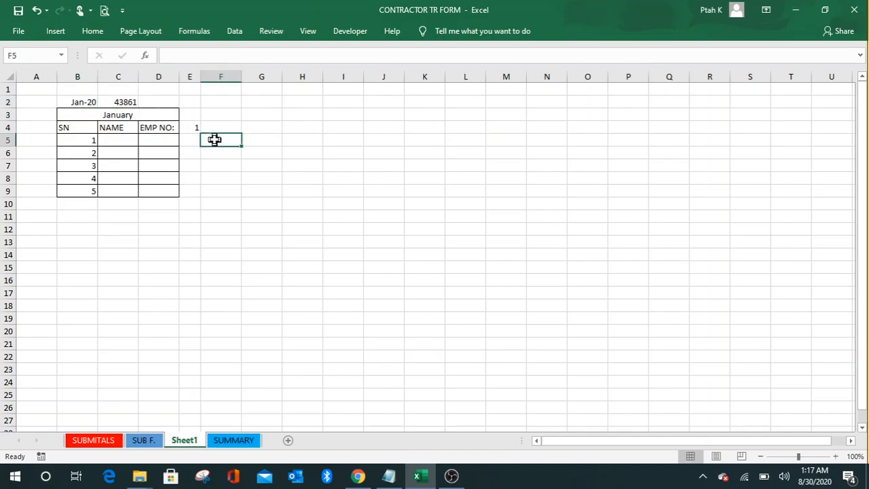
left_click(121, 103)
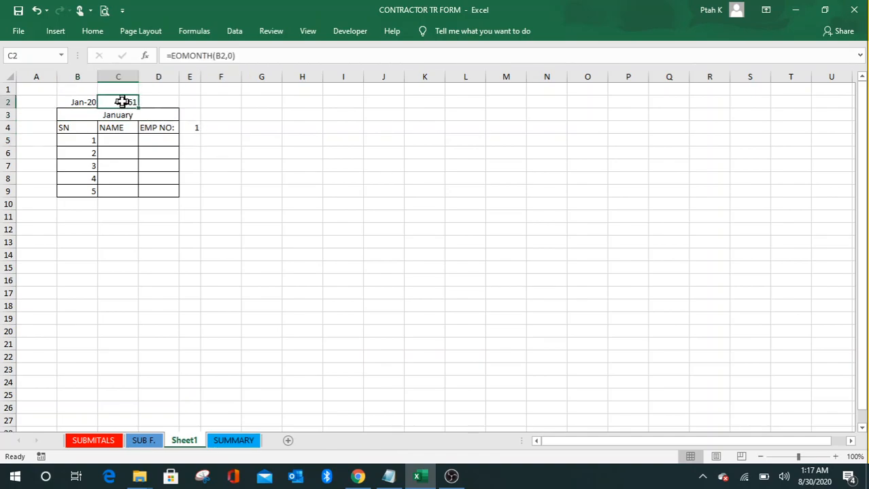
right_click(121, 102)
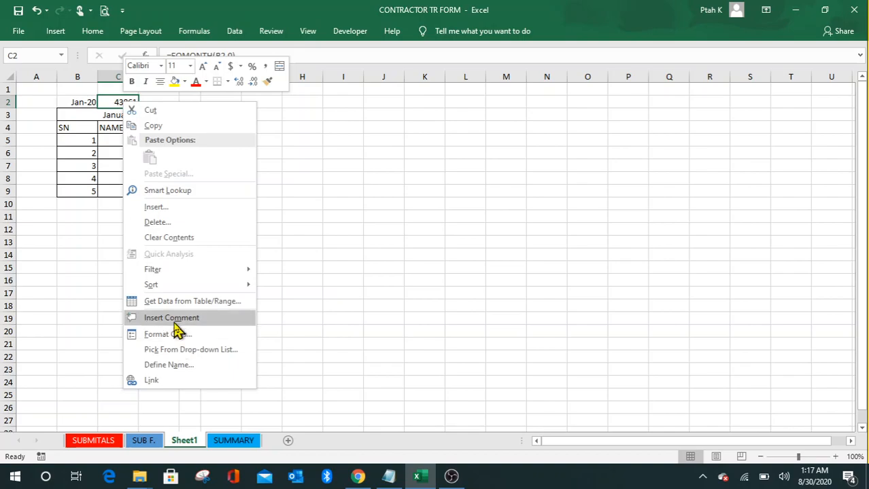
left_click(279, 293)
left_click(330, 228)
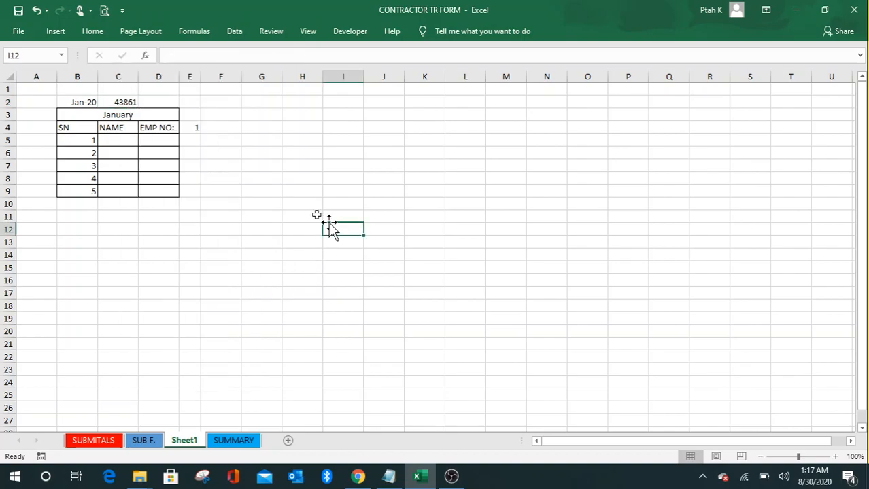
left_click(120, 102)
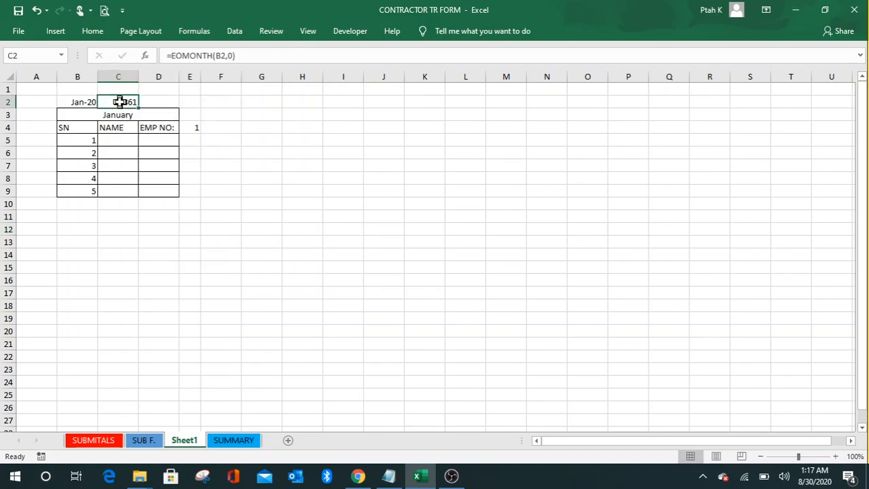
Step: Format Painter C2 onto B2 by mistake, then undo it and cancel the copy
left_click(93, 31)
left_click(65, 80)
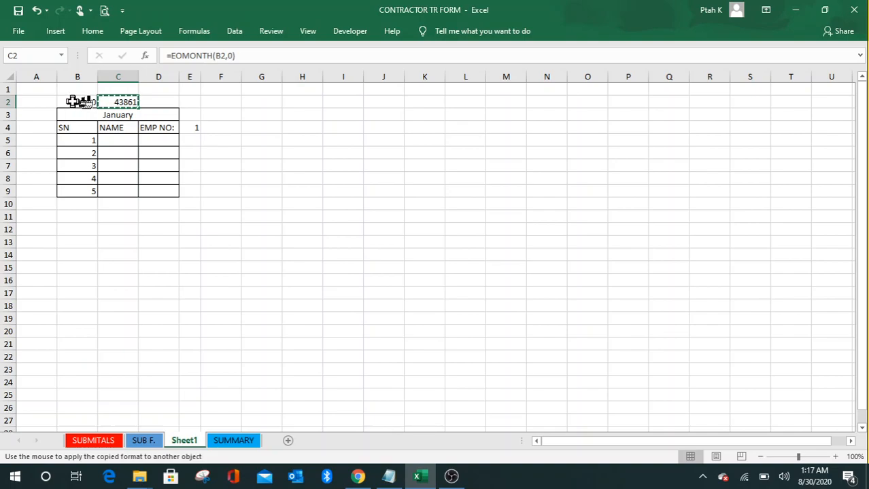
left_click(72, 102)
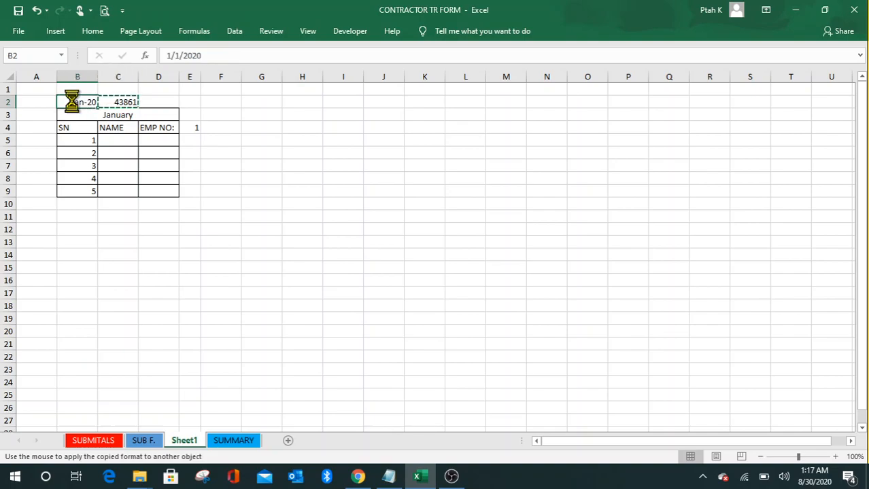
left_click(125, 102)
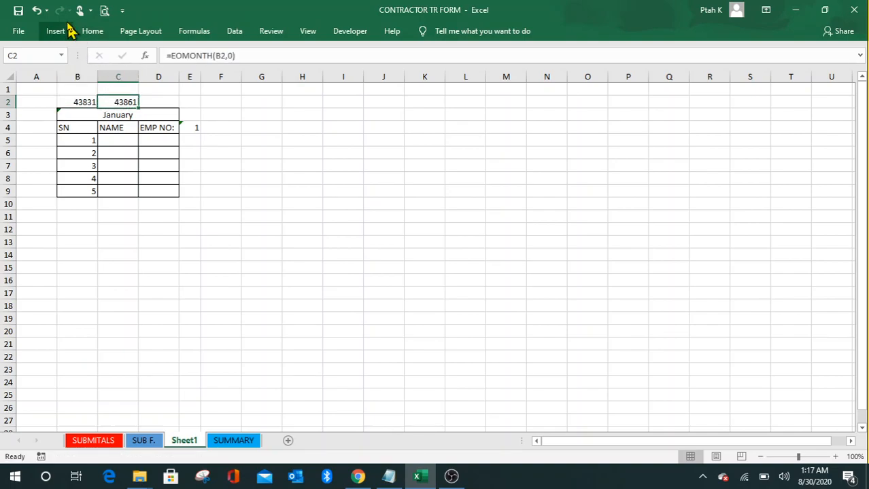
left_click(36, 11)
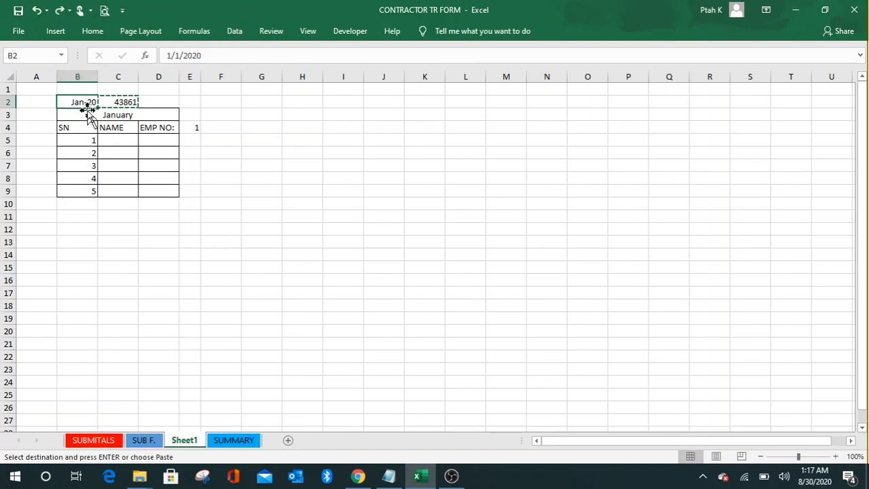
key("Escape")
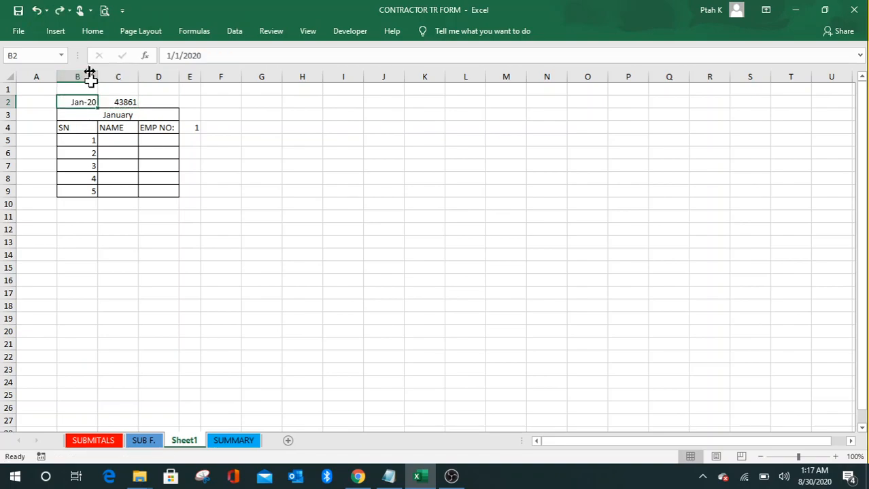
Step: Paint B2's Jan-20 date format onto C2 and bring up C2's Format Cells
left_click(93, 31)
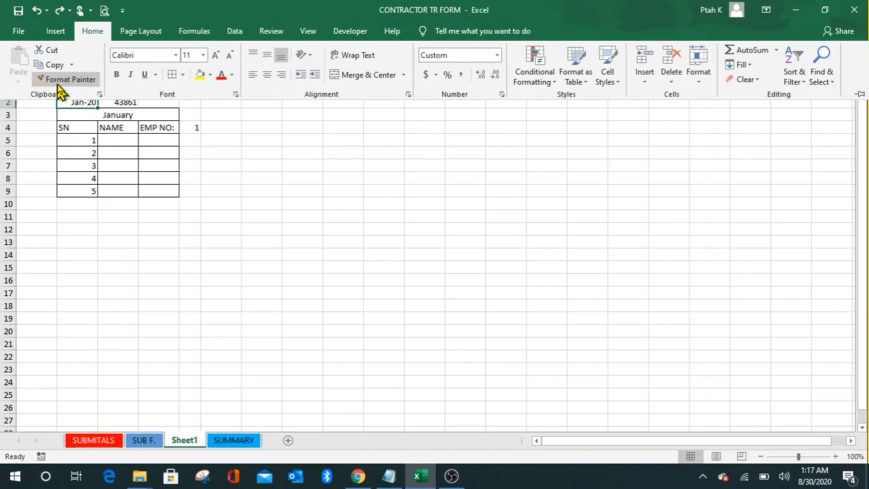
left_click(63, 83)
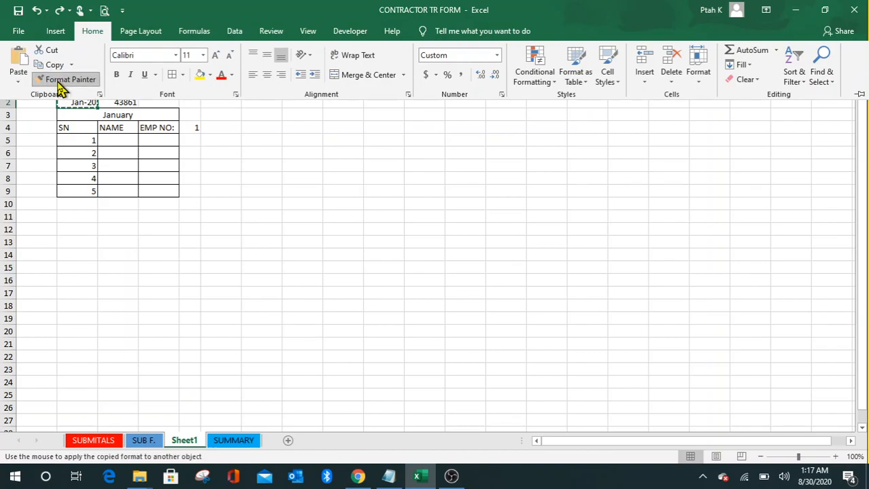
left_click(117, 100)
left_click(228, 178)
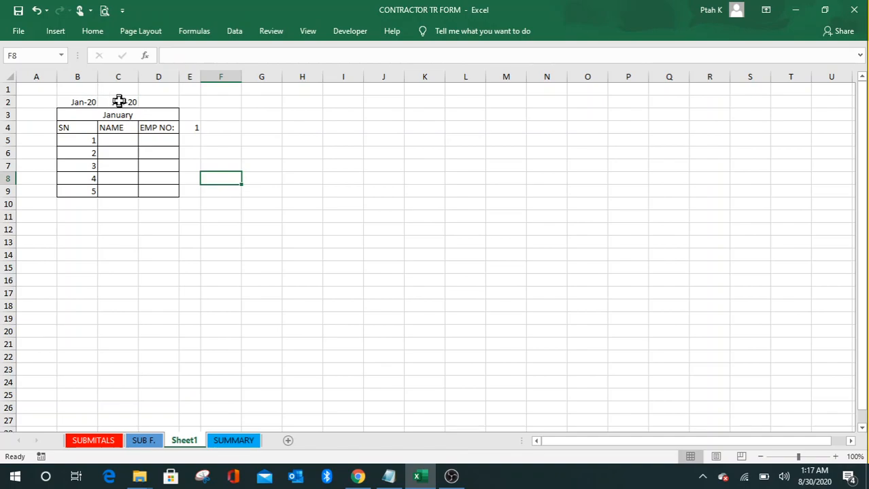
left_click(119, 101)
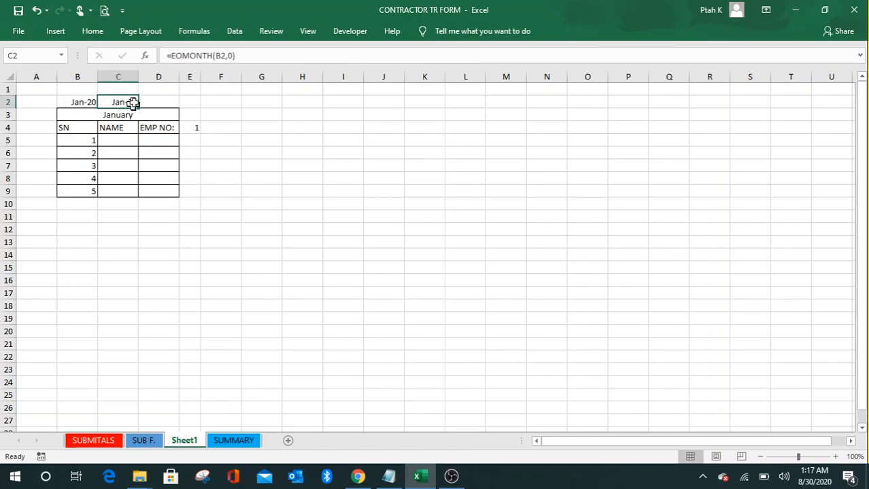
right_click(126, 102)
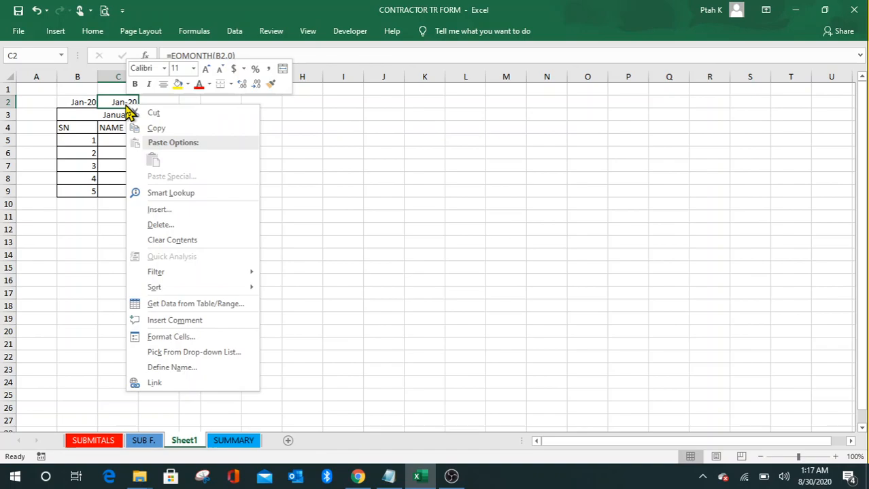
left_click(187, 342)
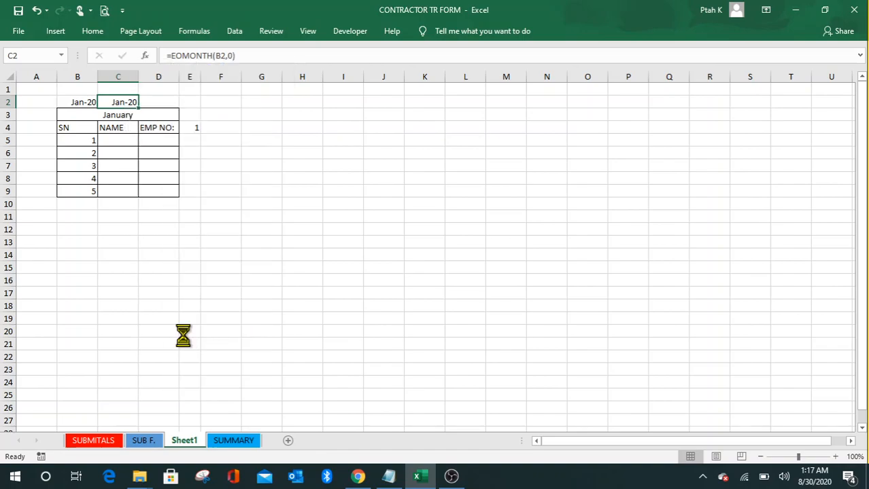
Step: Set C2 to the 3/14/12 short date format so it reads 1/31/20
left_click_drag(255, 163, 626, 121)
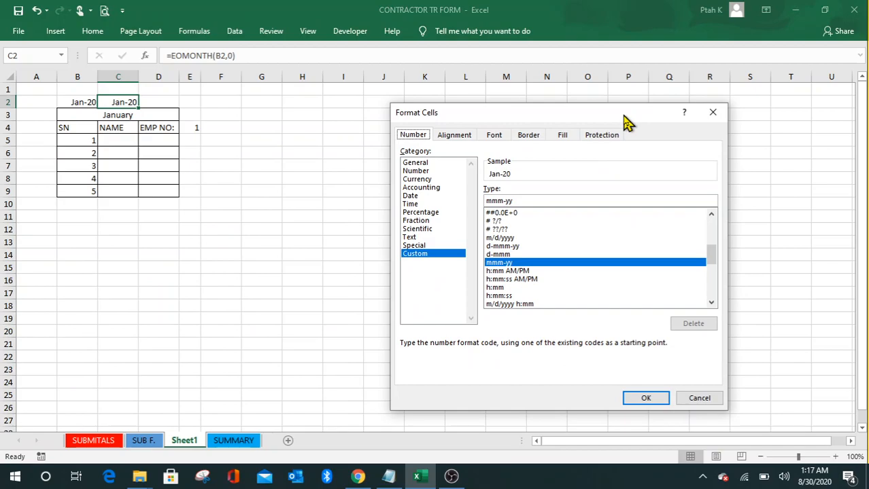
left_click(410, 195)
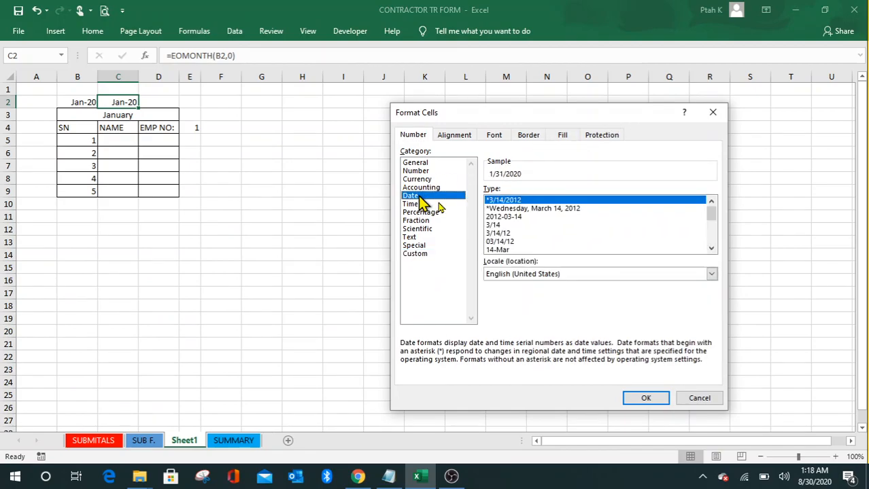
double_click(712, 249)
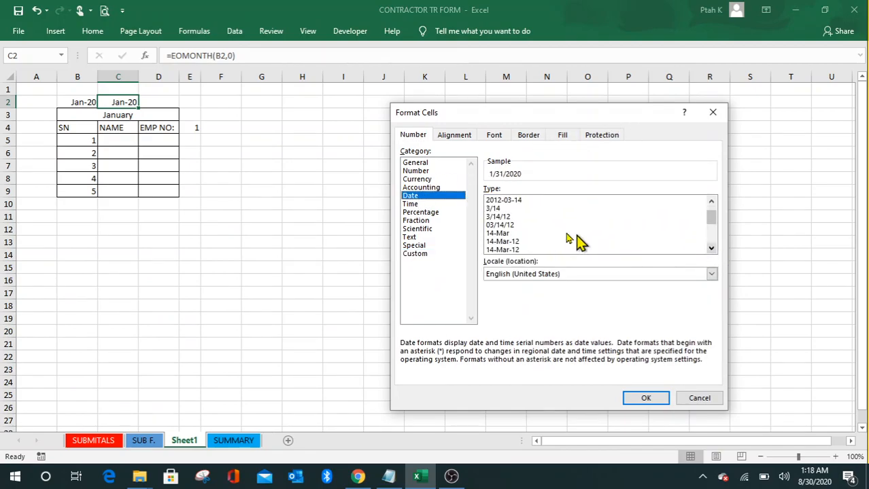
left_click(506, 218)
left_click(647, 400)
left_click(286, 176)
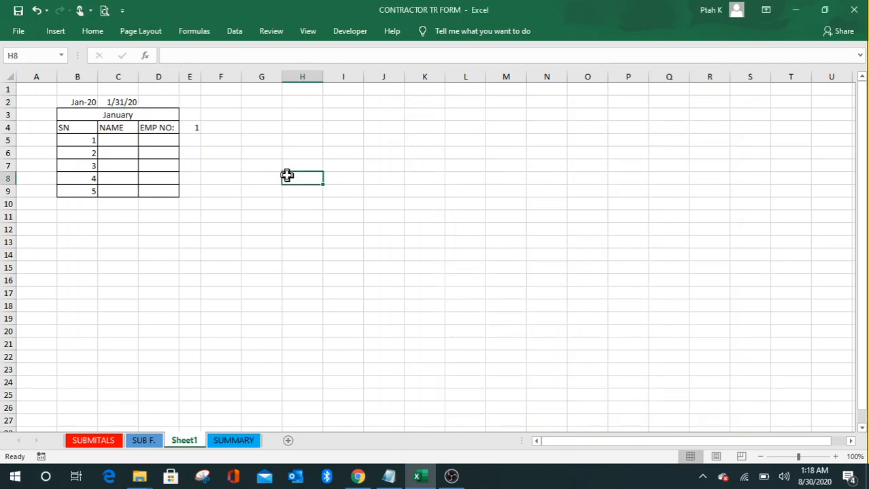
left_click(87, 101)
Step: Enter =IF(E4<C2,E4+1,"") in F4, picking E4 and C2 as references
left_click(287, 178)
key("Down")
key("Down")
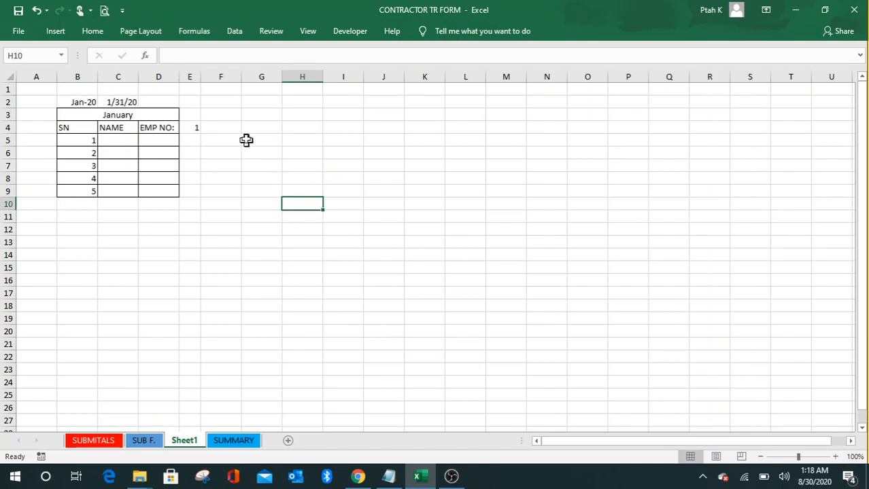
left_click(225, 127)
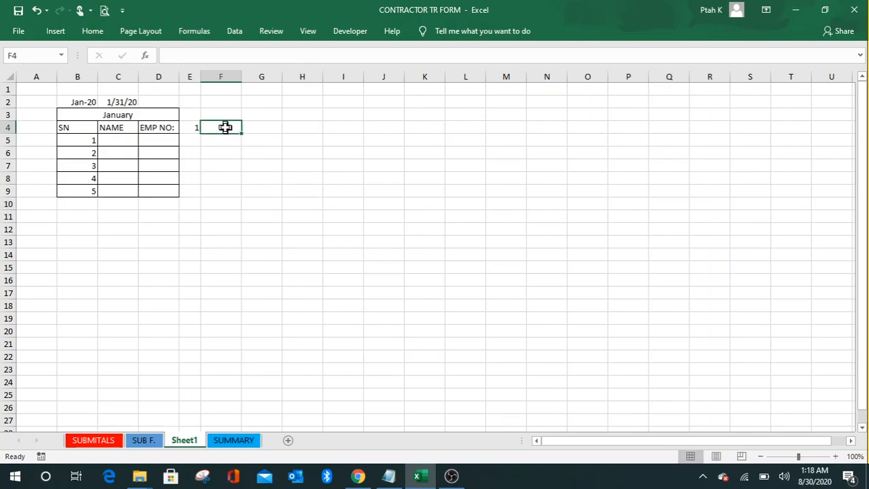
type("=")
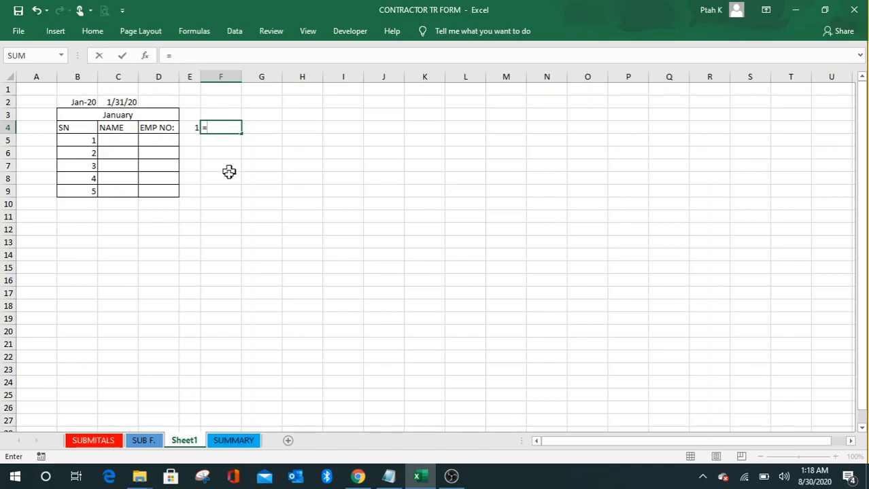
type("IF")
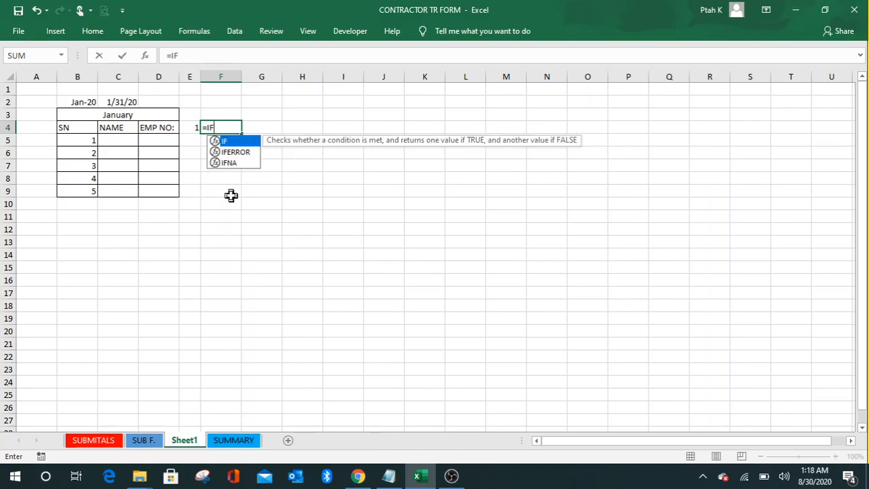
type("(")
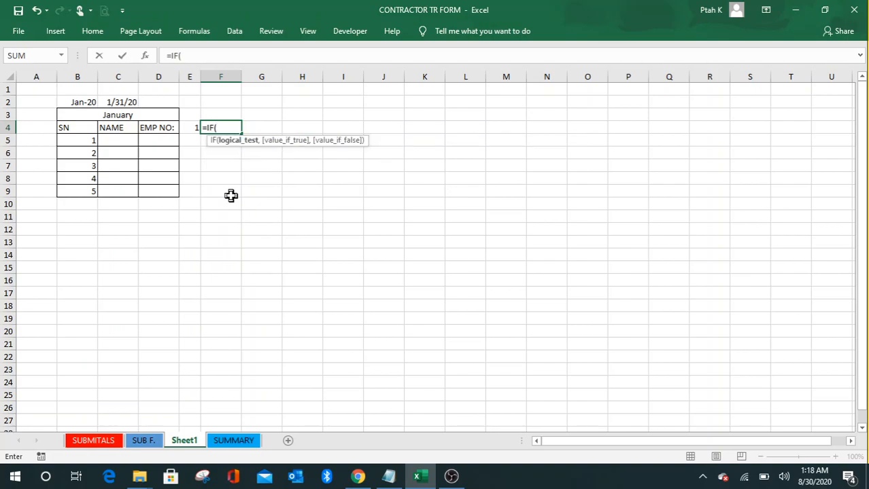
left_click(193, 129)
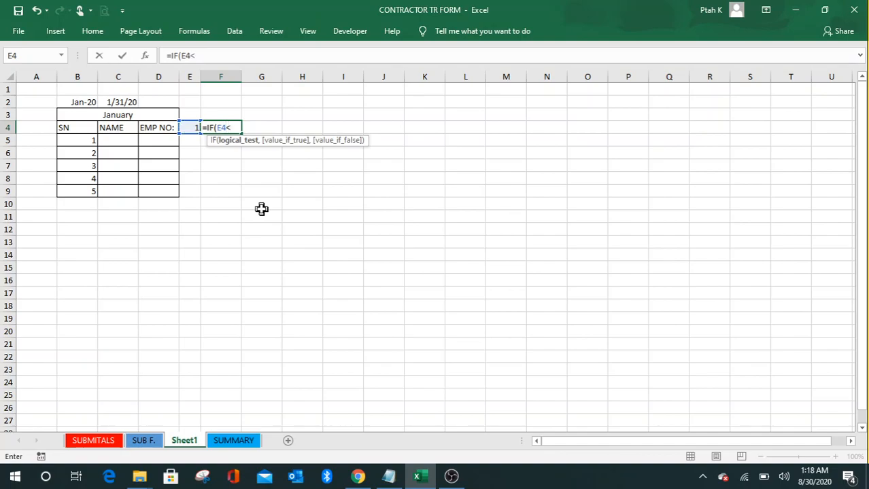
left_click(136, 103)
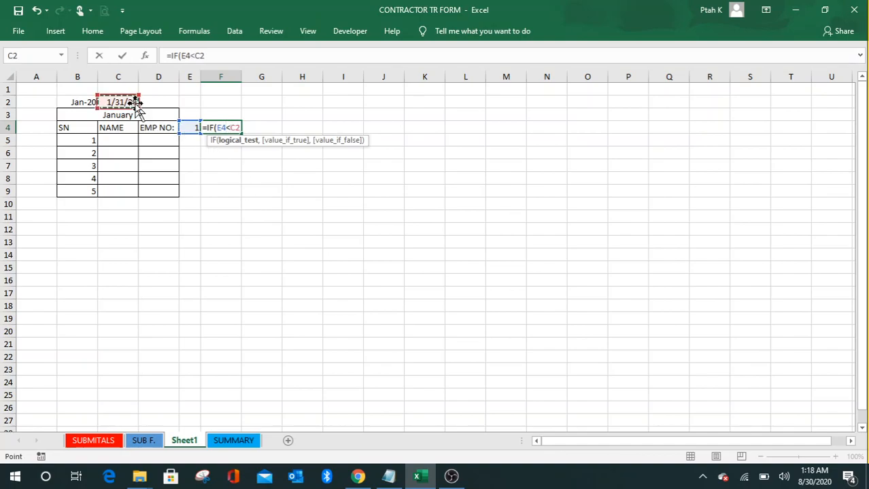
type(",")
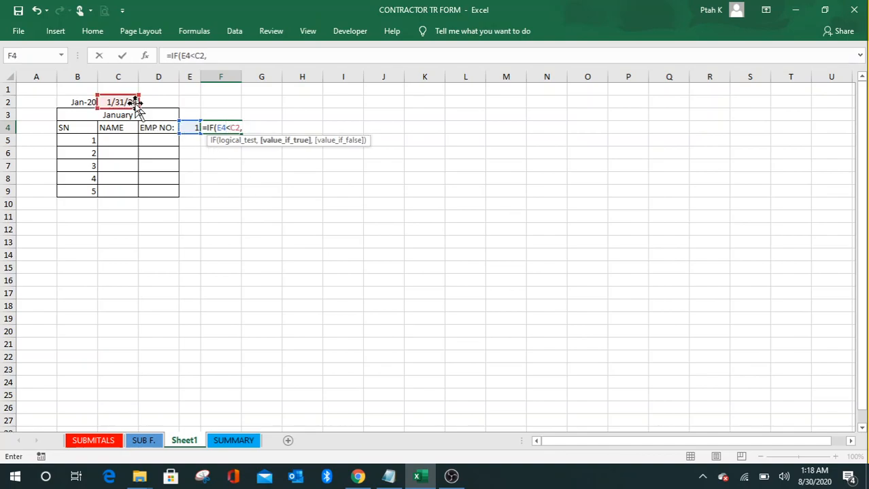
left_click(194, 127)
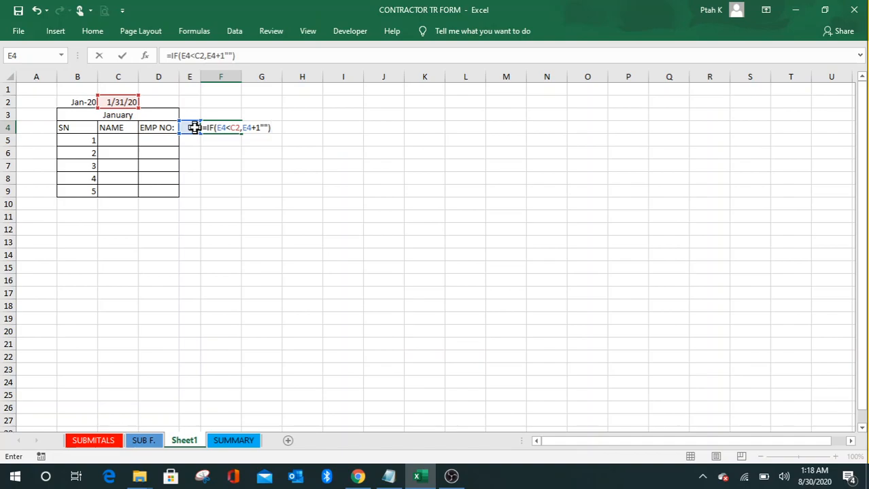
key("Return")
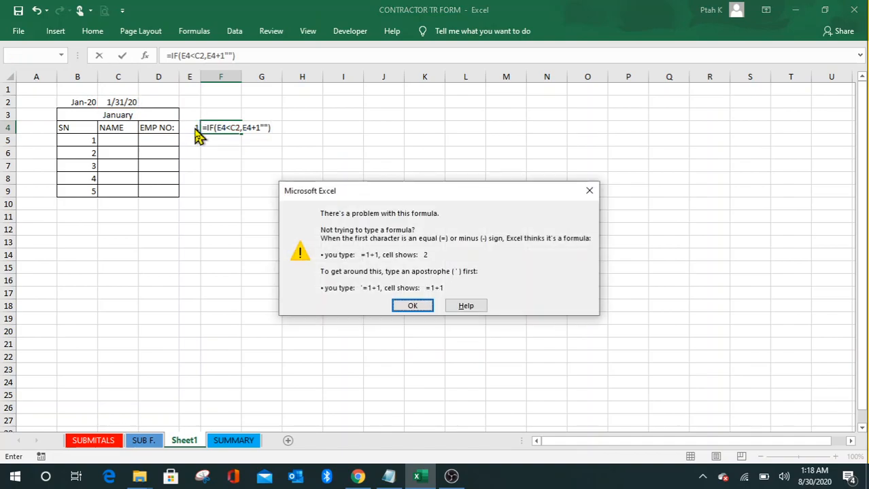
Step: Dismiss the formula warning and add the missing comma after E4+1 so F4 commits
left_click(410, 307)
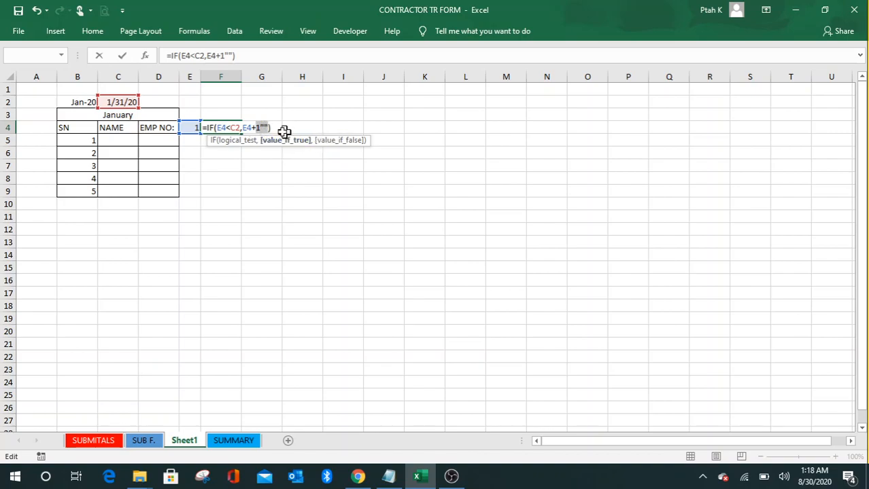
left_click(260, 127)
type(",")
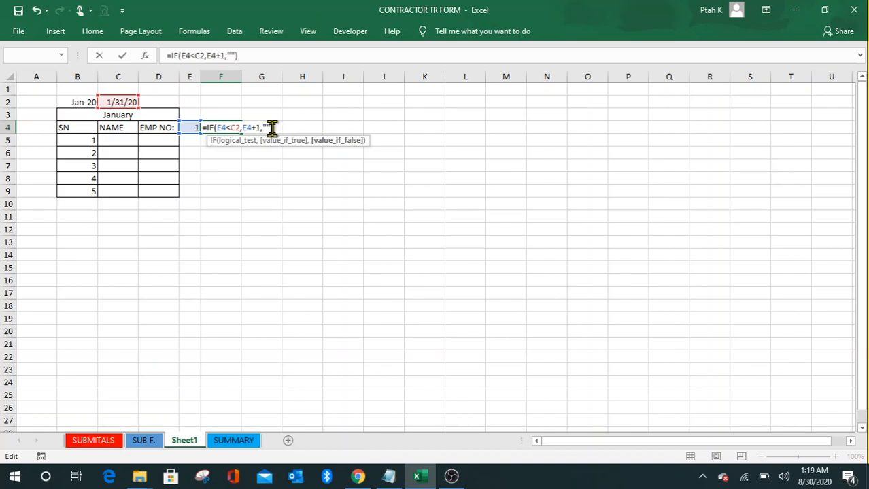
key("Return")
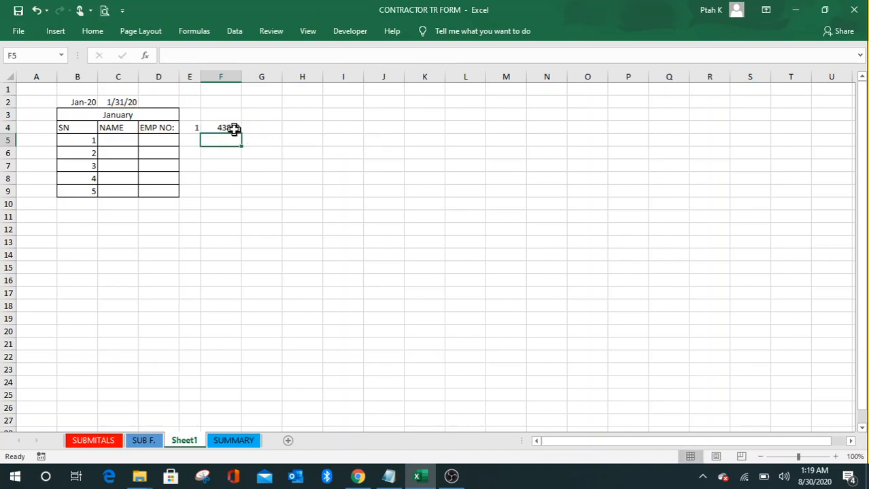
Step: Copy E4's day-only format onto F4 with Format Painter so it shows 2
left_click(193, 128)
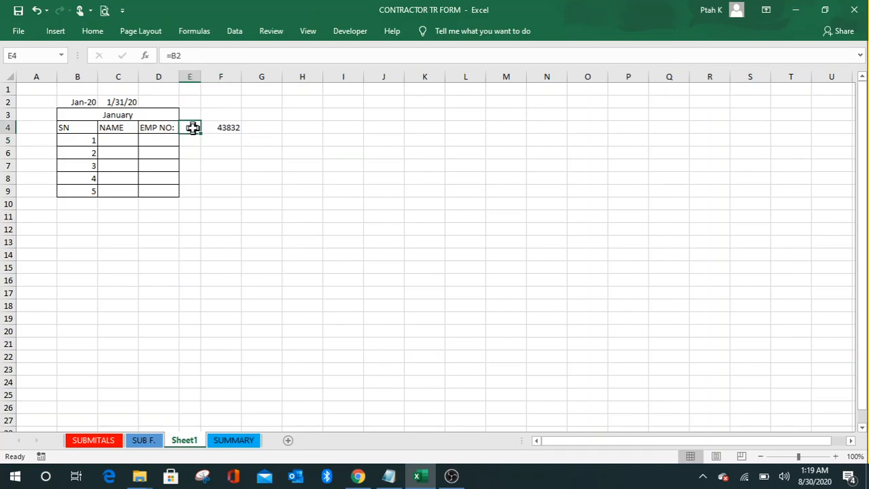
left_click(93, 34)
left_click(48, 80)
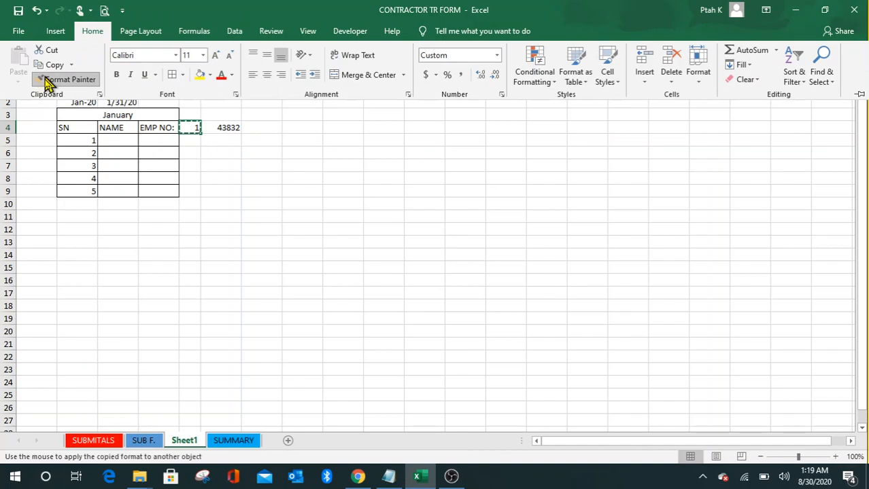
left_click(222, 125)
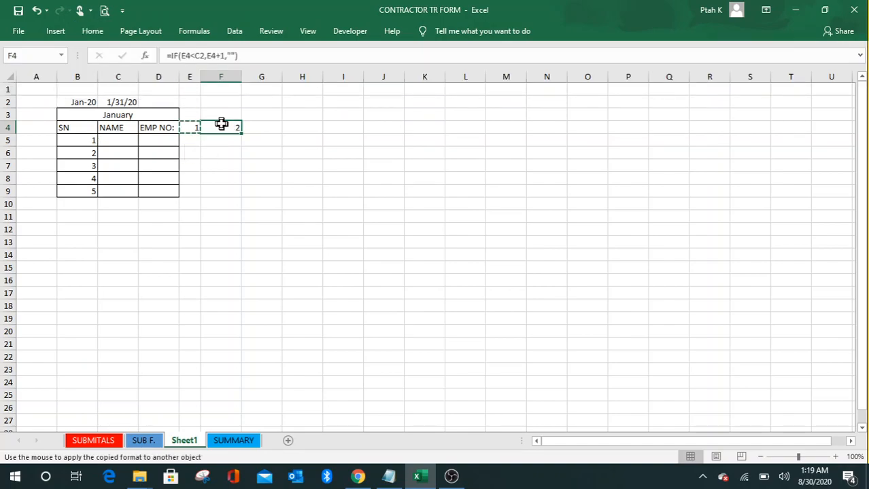
left_click(303, 216)
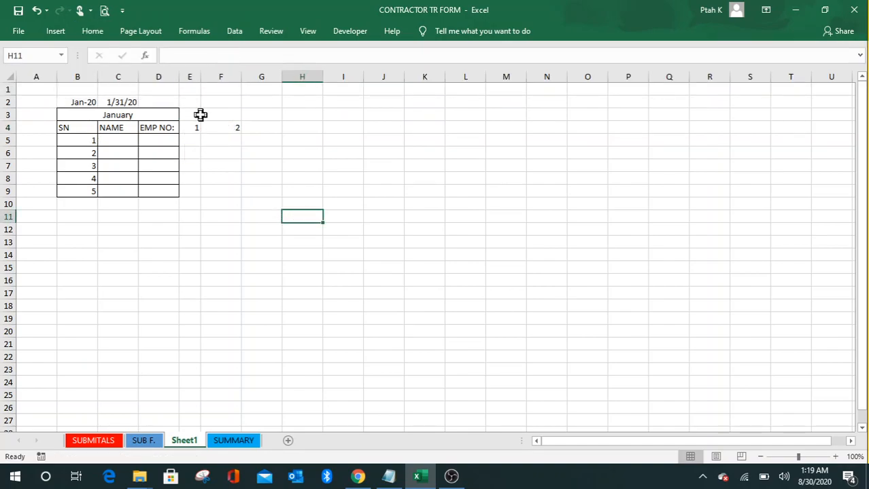
Step: Narrow column F to match column E and check F4's formula
left_click_drag(241, 76, 223, 94)
left_click(338, 194)
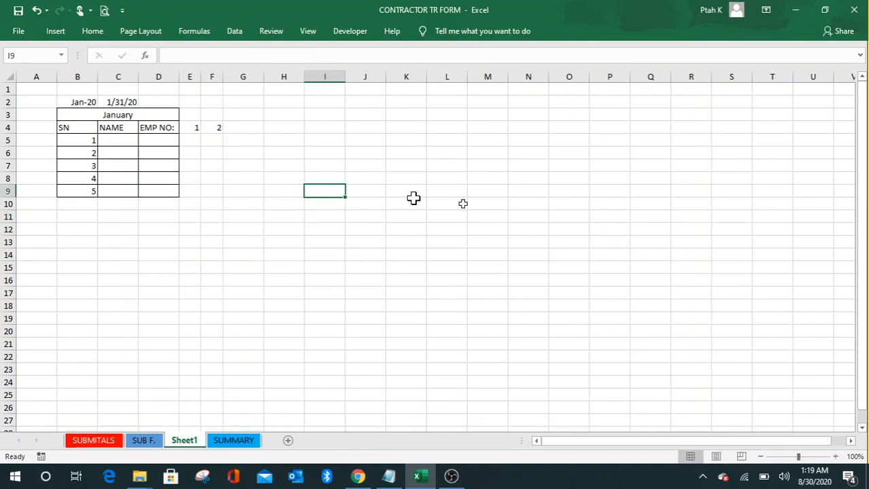
left_click(487, 204)
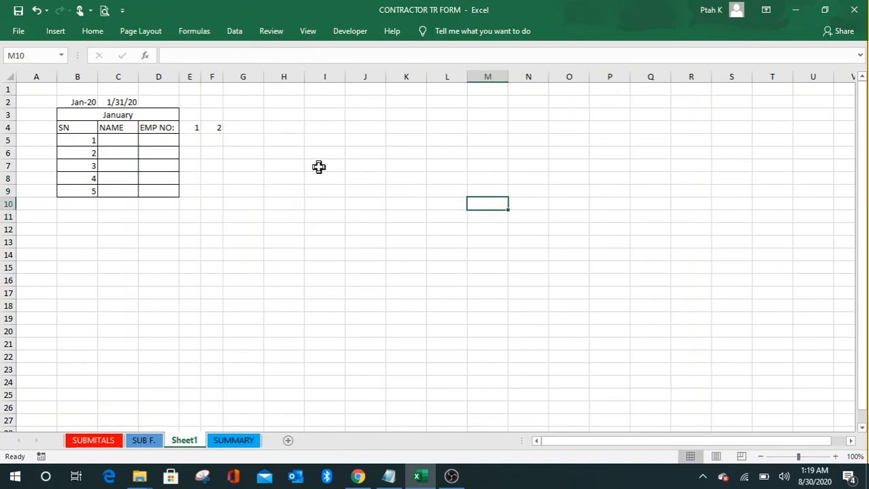
left_click(214, 127)
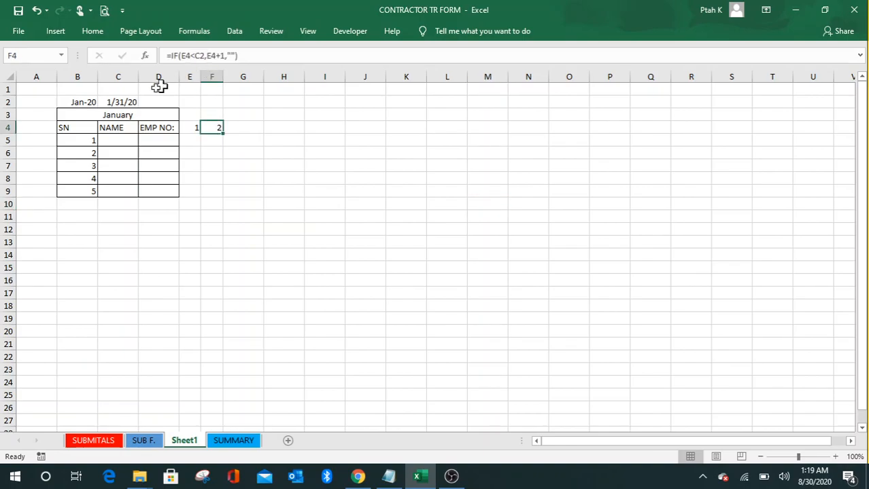
Step: Make F4's month-end reference absolute, giving =IF(E4<$C$2,E4+1,"")
left_click(198, 56)
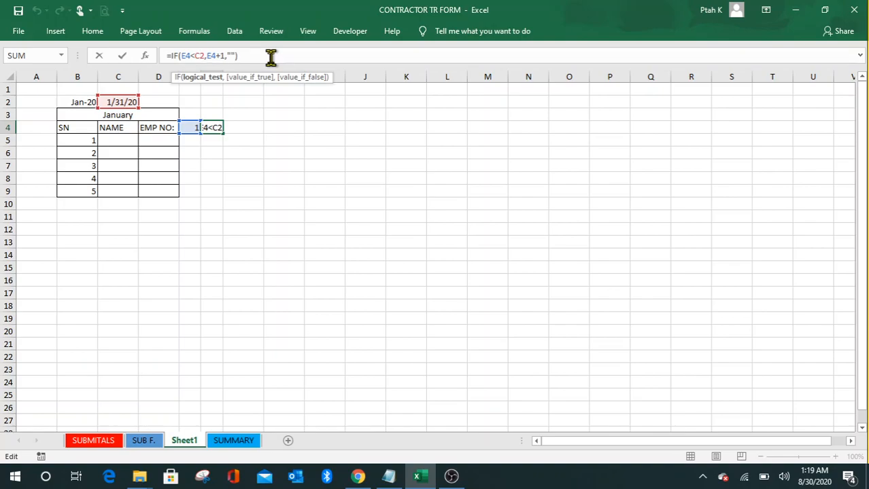
key("F4")
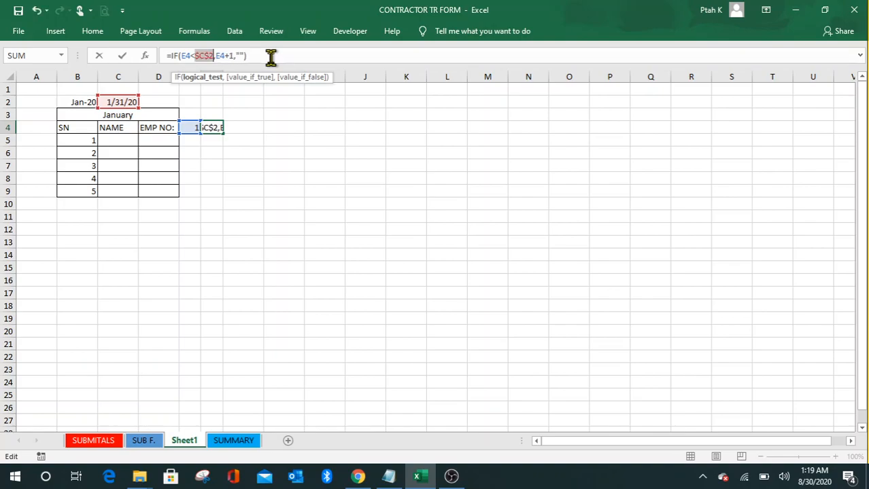
key("Return")
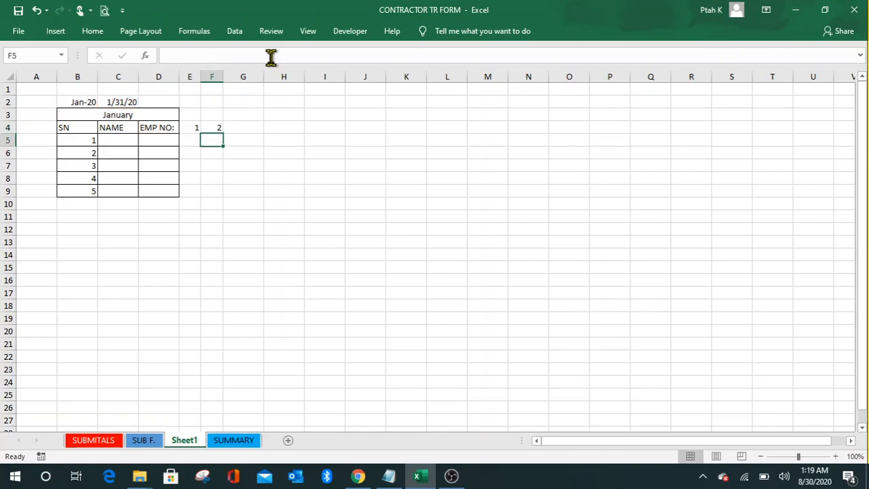
left_click(210, 127)
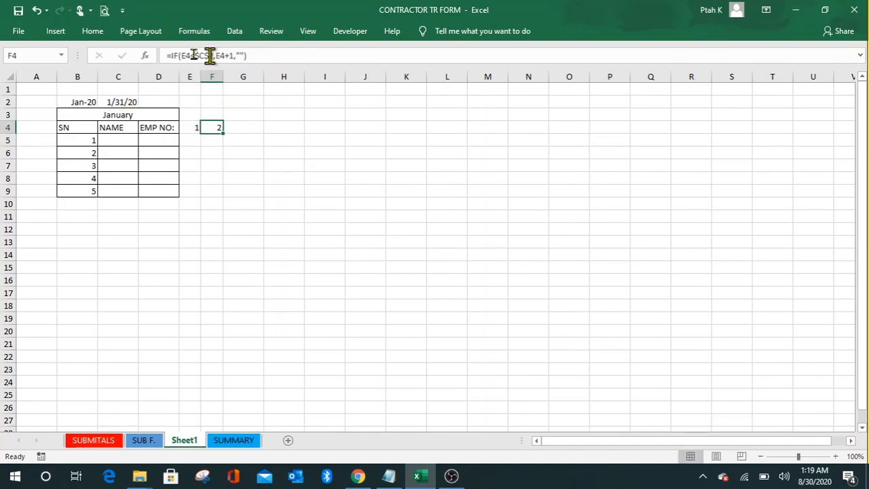
left_click(272, 196)
left_click(306, 176)
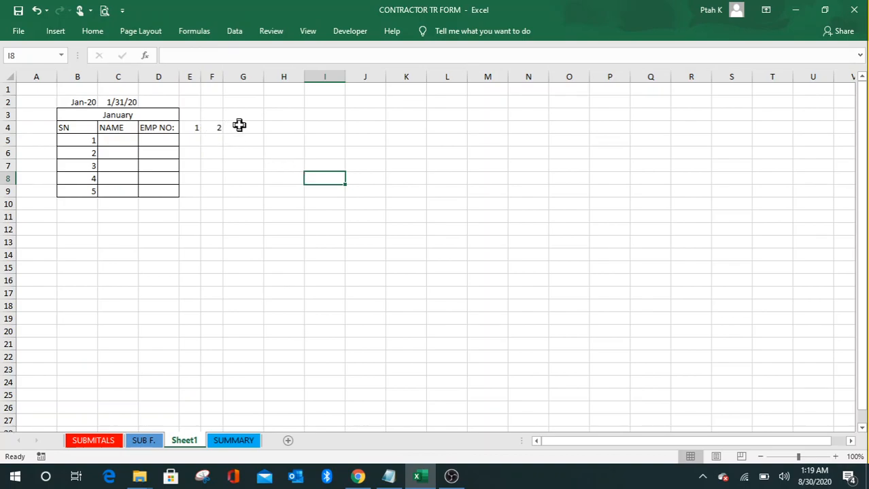
Step: Fill F4's day formula across row 4 to T4, giving days 1 through 16
left_click(124, 102)
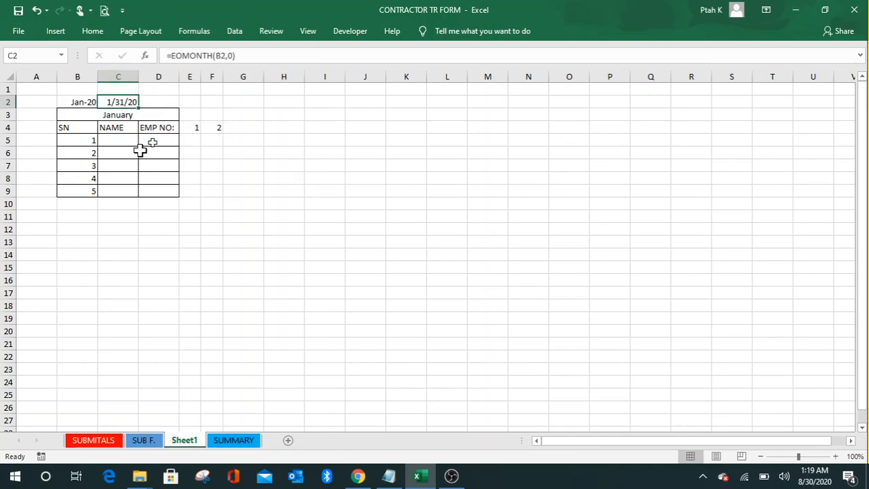
left_click(326, 182)
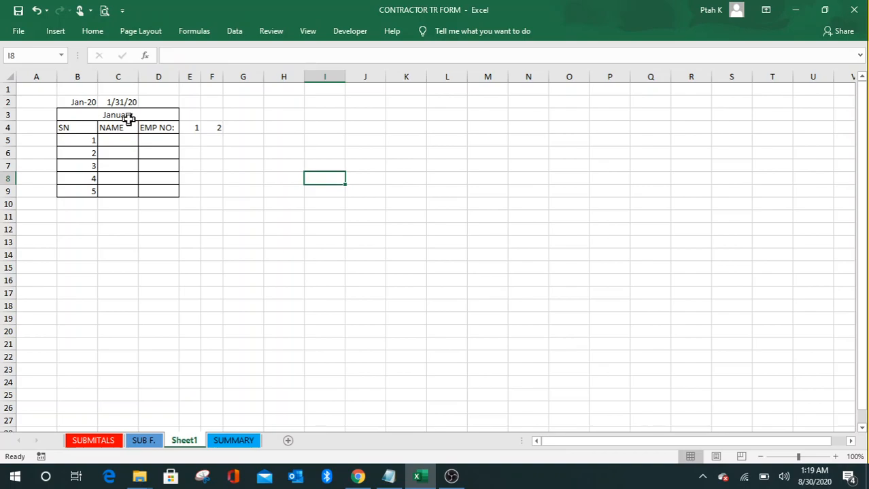
left_click(216, 128)
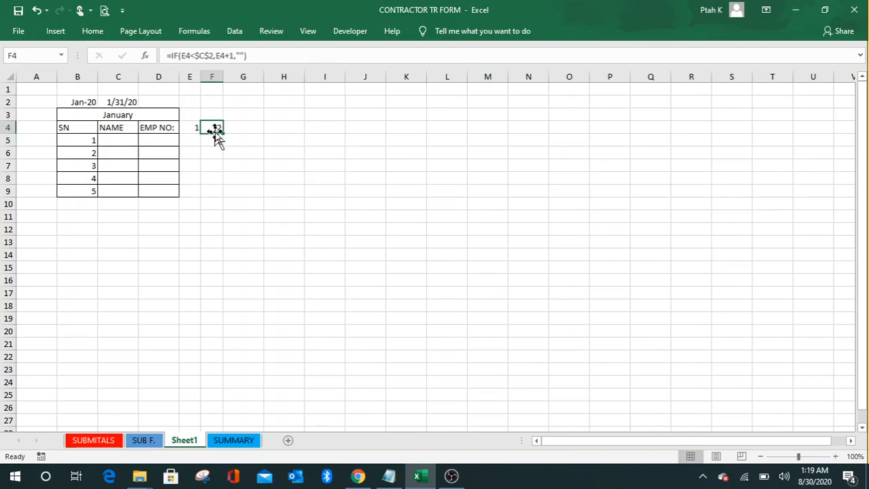
left_click_drag(224, 135, 790, 153)
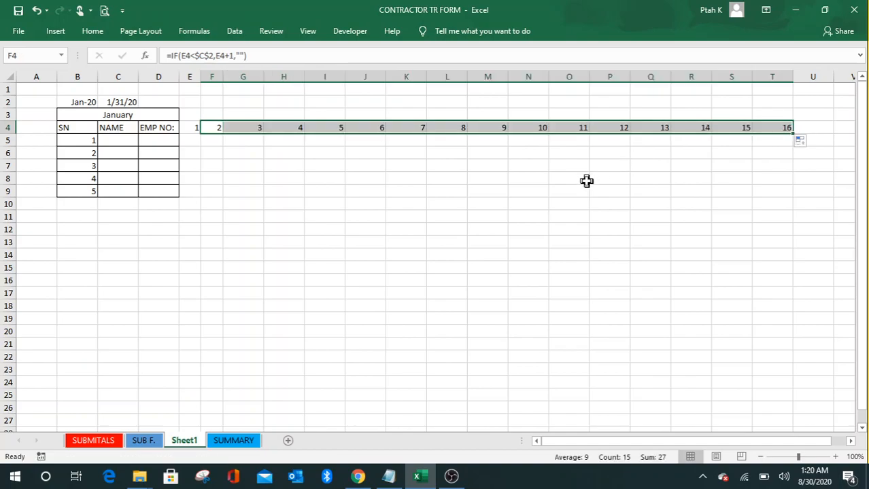
left_click(692, 192)
Step: Narrow columns G through T to match the day columns, undoing an accidental hide
left_click_drag(252, 78, 743, 76)
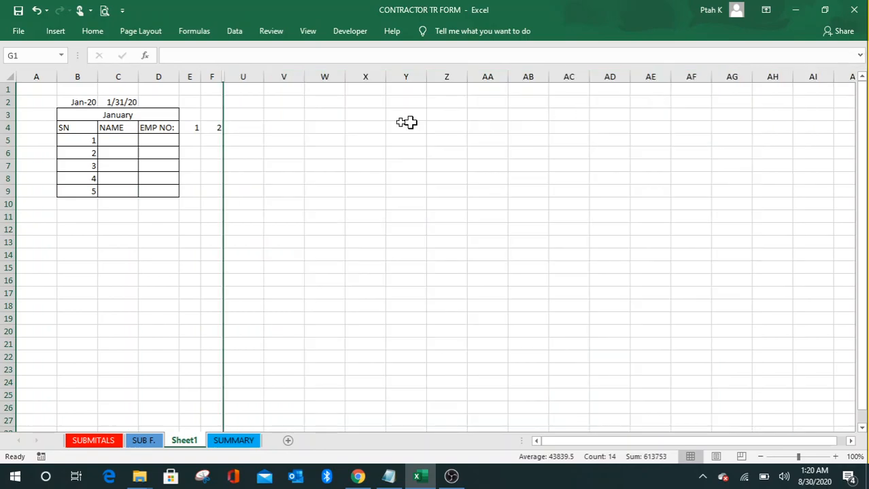
left_click(36, 10)
left_click_drag(264, 78, 241, 87)
left_click(575, 194)
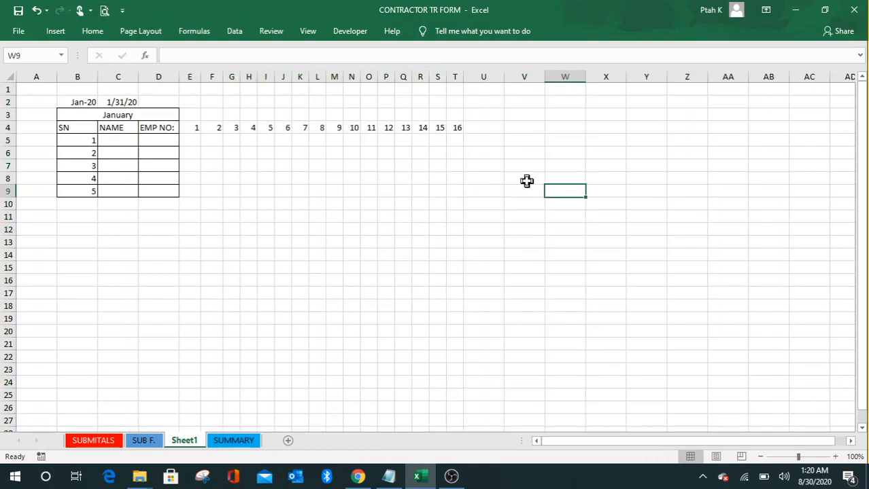
Step: Narrow columns U through AI to match the other day columns
left_click(452, 127)
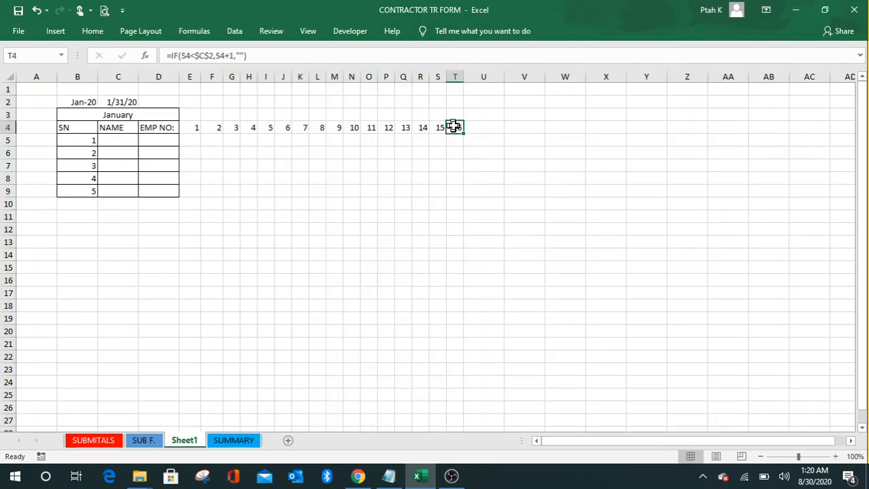
left_click(589, 114)
left_click_drag(483, 76, 844, 74)
left_click_drag(503, 77, 485, 87)
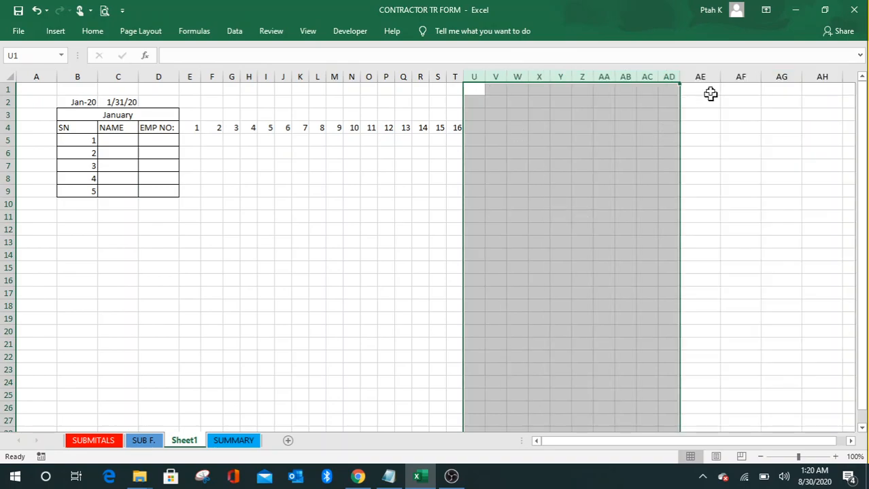
left_click_drag(710, 76, 845, 77)
left_click_drag(719, 76, 703, 95)
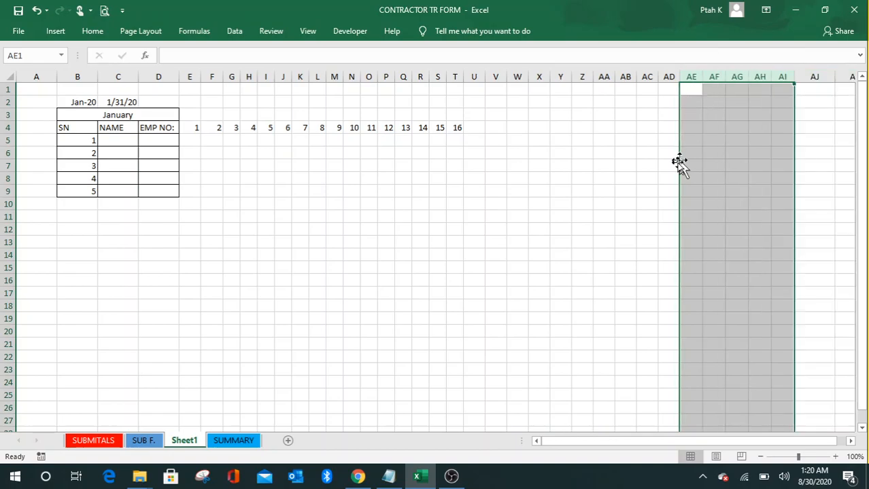
Step: Fill the day numbers from T4 across to AI4, leaving AJ4 empty
left_click(616, 202)
left_click(456, 128)
left_click_drag(462, 132, 790, 135)
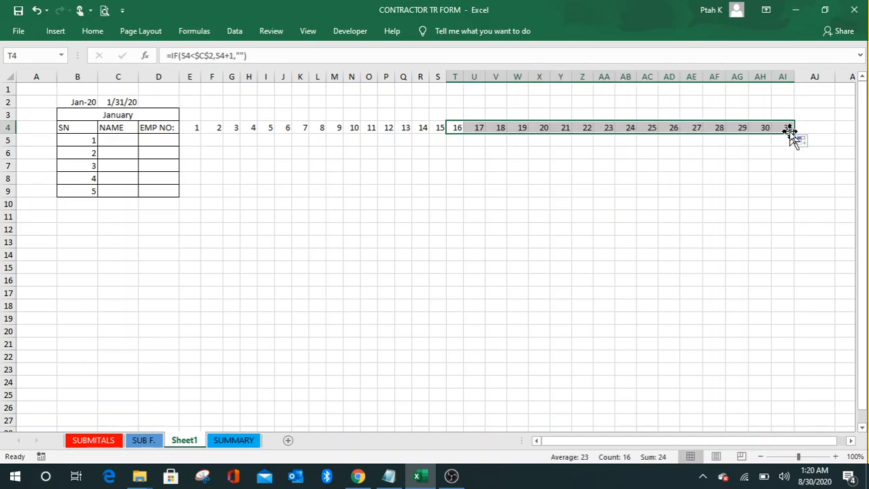
left_click_drag(794, 133, 819, 134)
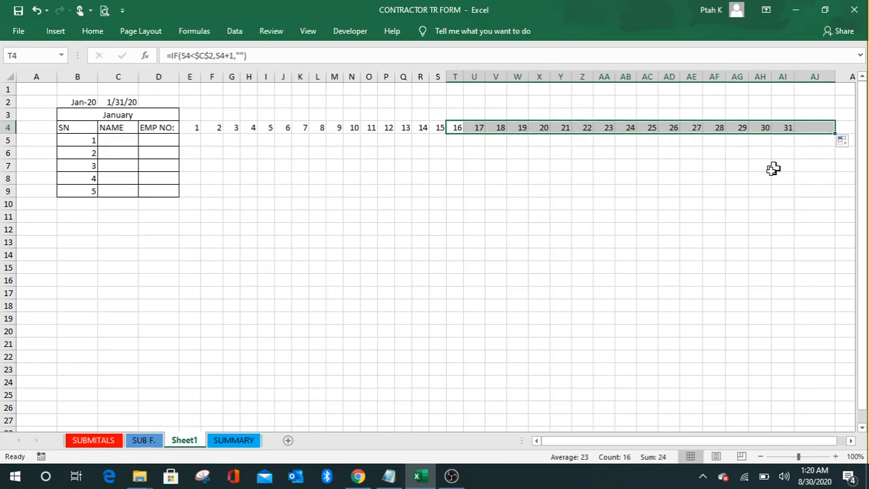
left_click(804, 166)
left_click(806, 129)
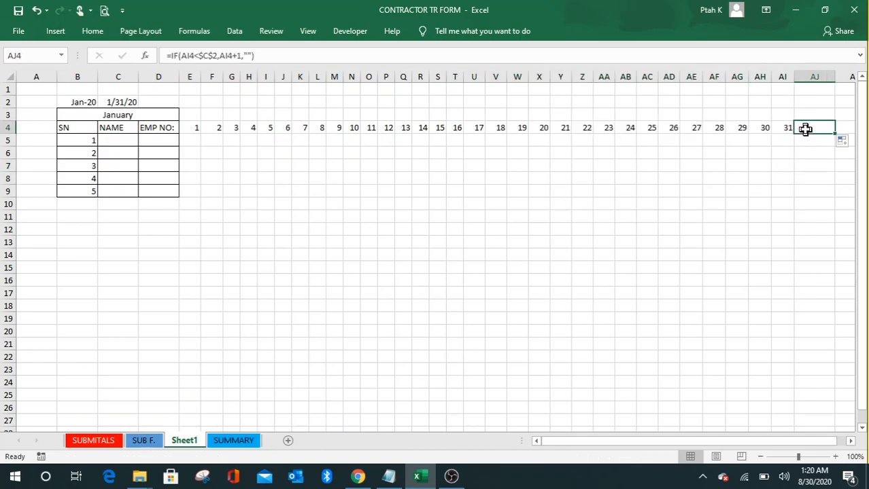
key("BackSpace")
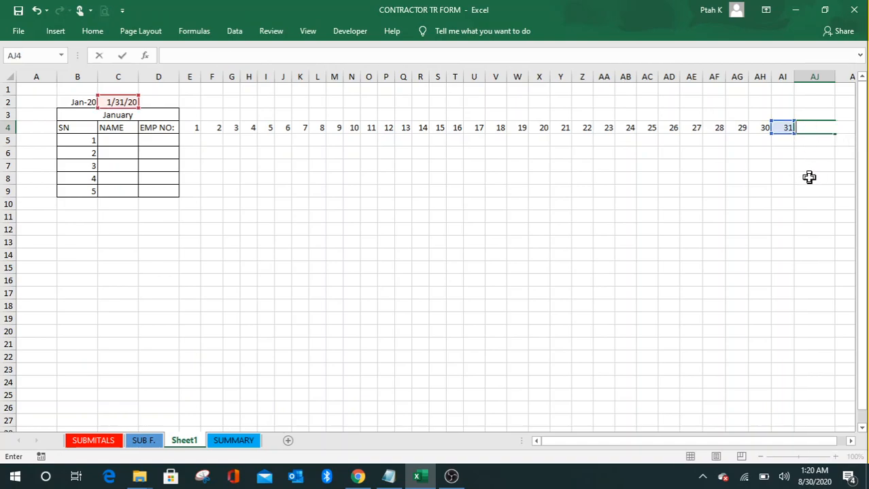
key("Return")
left_click(672, 217)
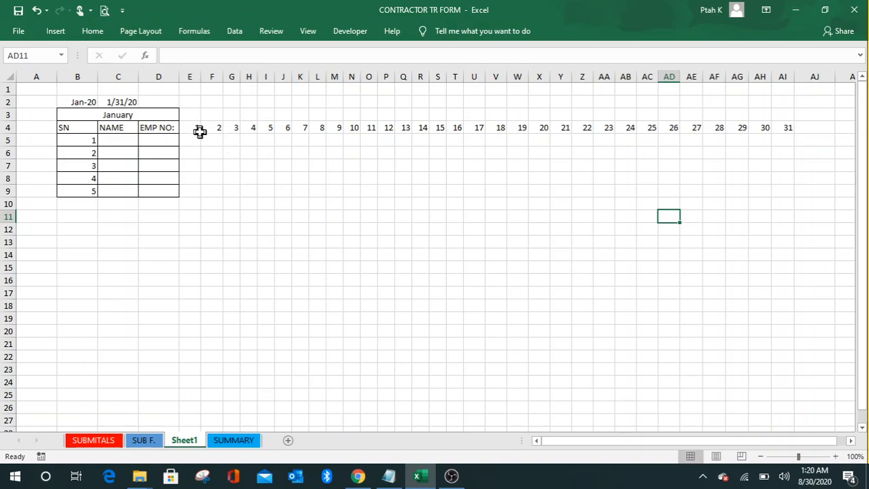
left_click_drag(189, 116, 772, 192)
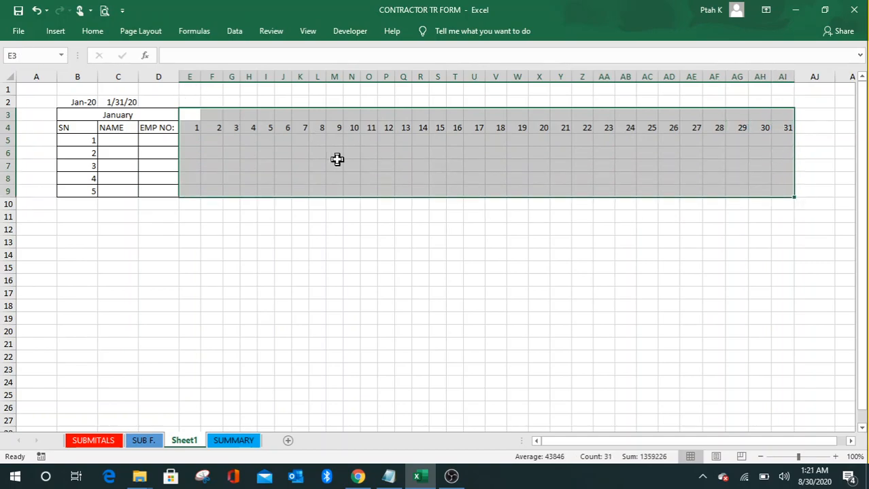
Step: Apply All Borders to the day-column block E3:AI9
left_click(97, 33)
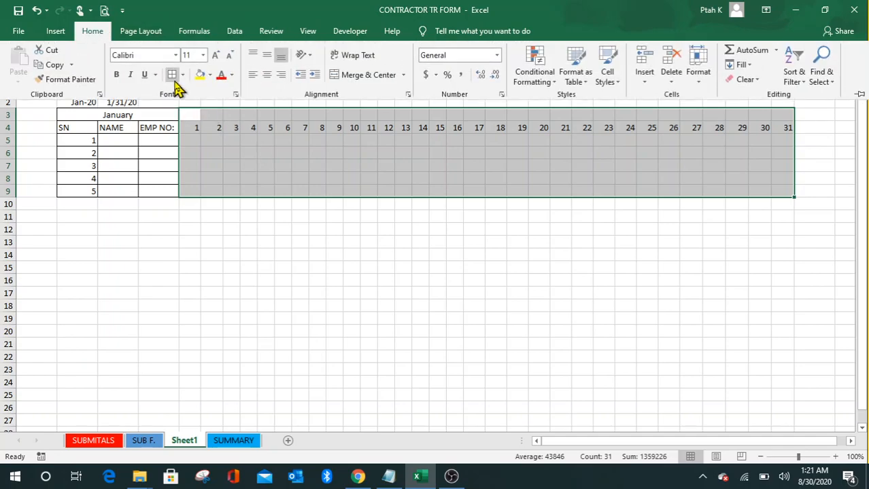
left_click(172, 74)
left_click(517, 305)
left_click(386, 242)
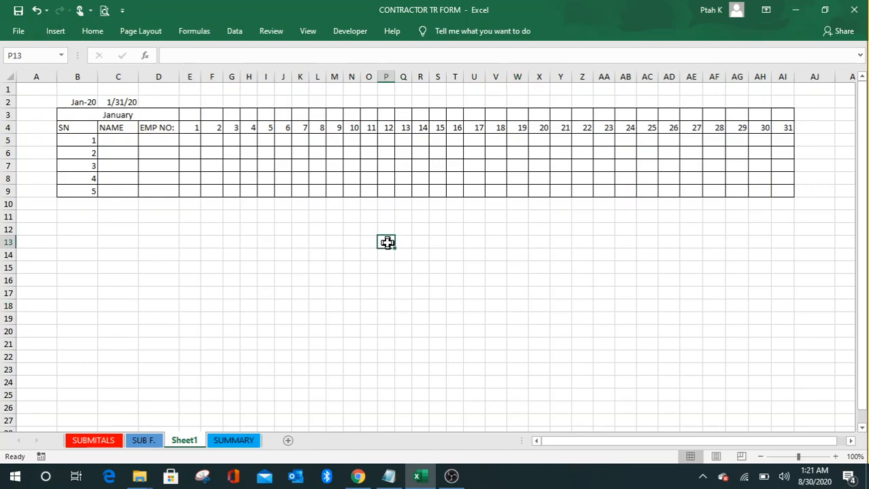
Step: Check the day formula in E4, then select E3 for the weekday name
left_click(195, 128)
left_click(192, 115)
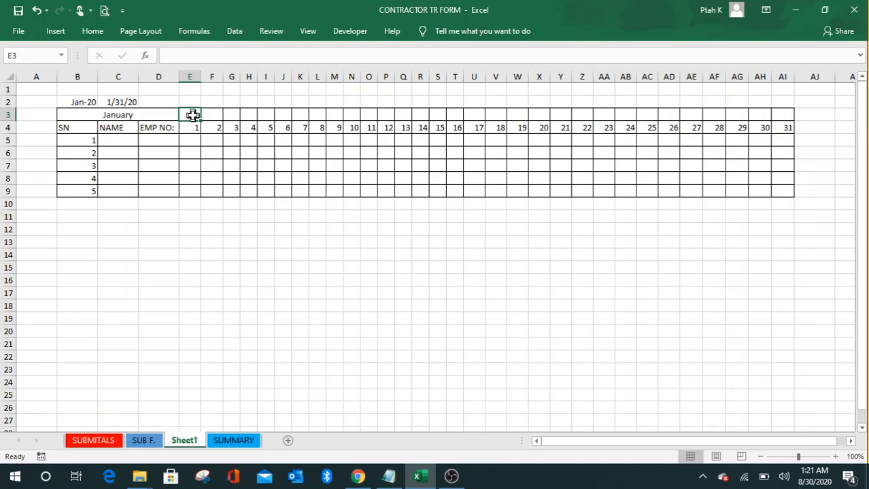
left_click(194, 144)
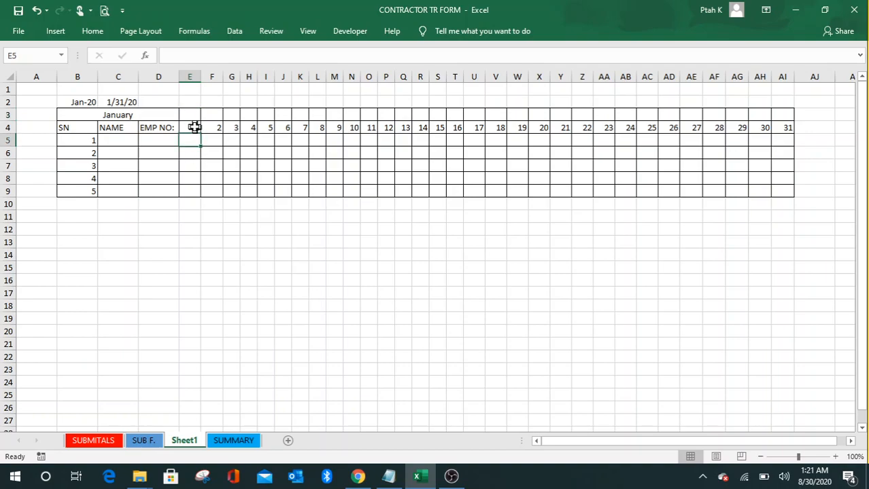
left_click(194, 128)
left_click(226, 140)
left_click(194, 128)
left_click(190, 117)
left_click(210, 166)
left_click(193, 116)
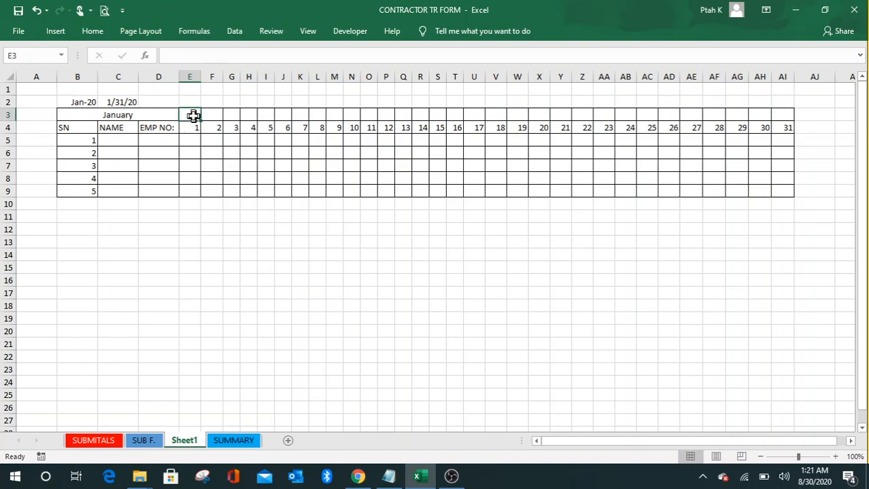
Step: Enter =TEXT(E4,"DDD") in E3 so it shows the weekday name Wed
type("=")
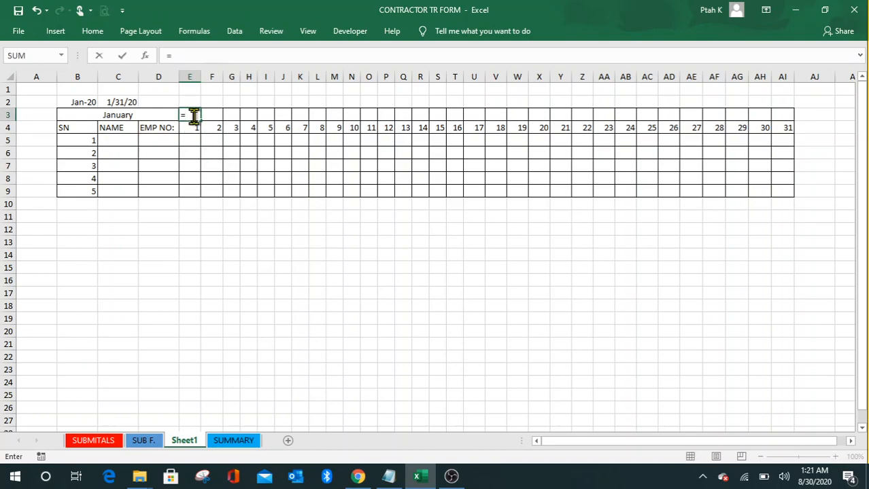
type("TEX")
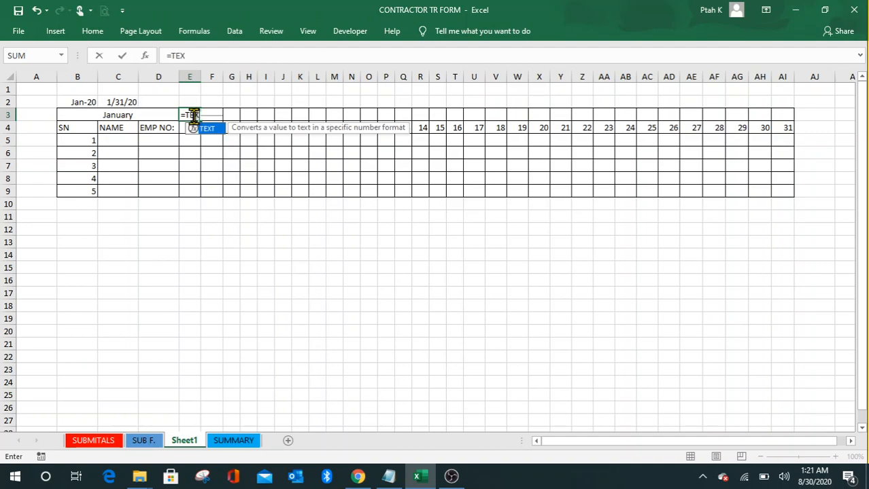
type("T(")
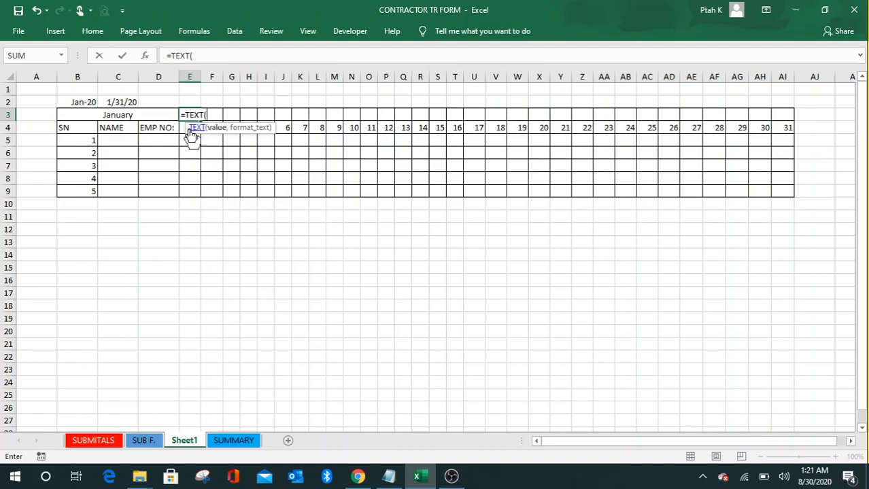
left_click(182, 129)
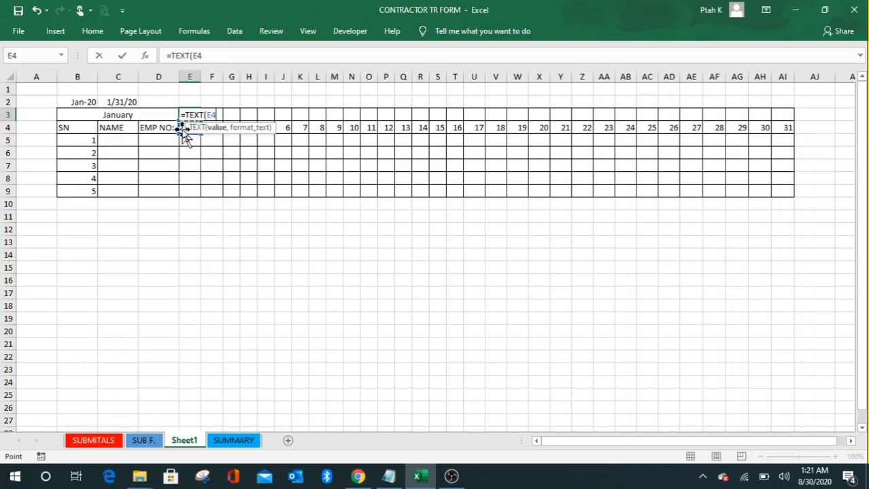
type(",")
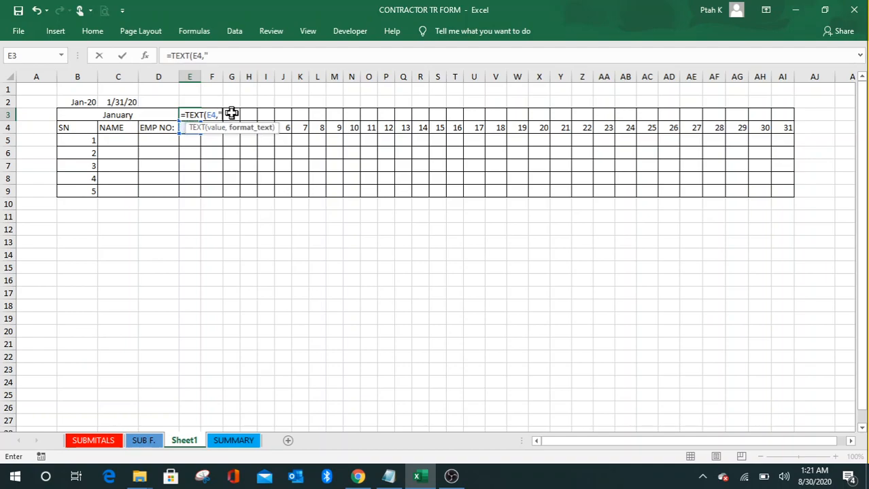
type("\"DDD\"")
key("Return")
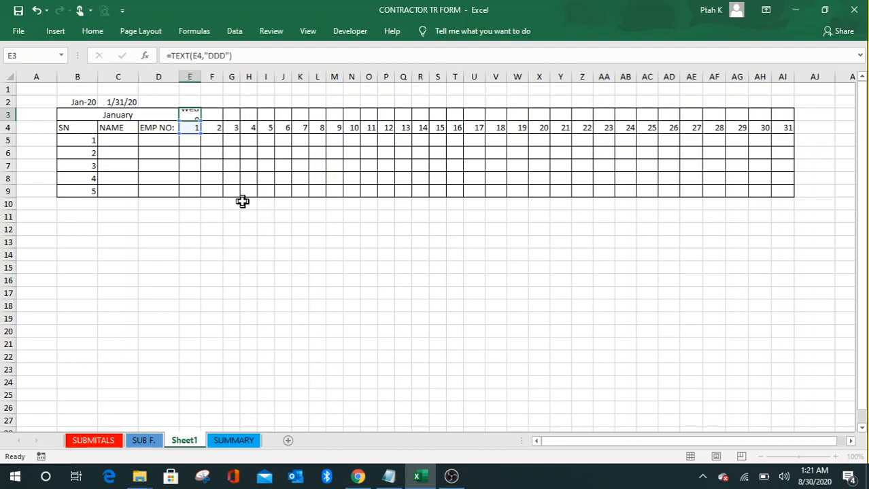
left_click(294, 215)
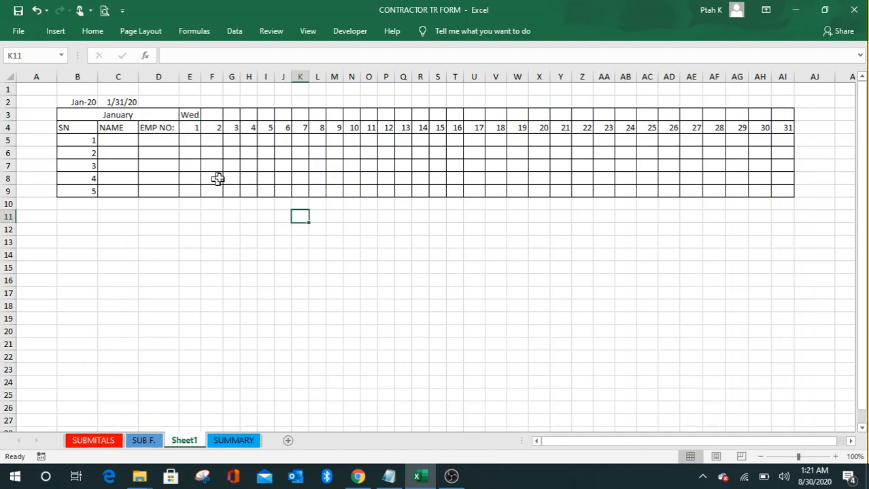
left_click(194, 116)
Step: Copy E3's weekday formula across to AI3, showing weekday names above days 1–31
left_click(215, 149)
left_click(195, 115)
left_click_drag(200, 121, 789, 123)
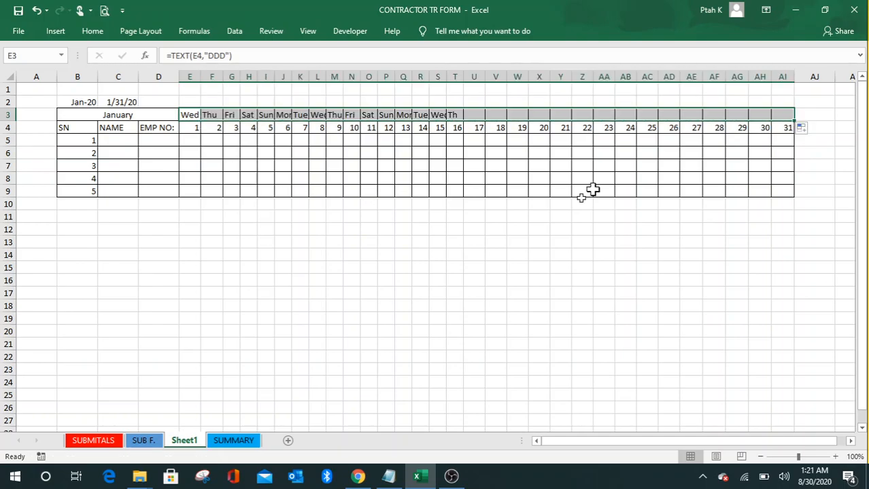
left_click(572, 169)
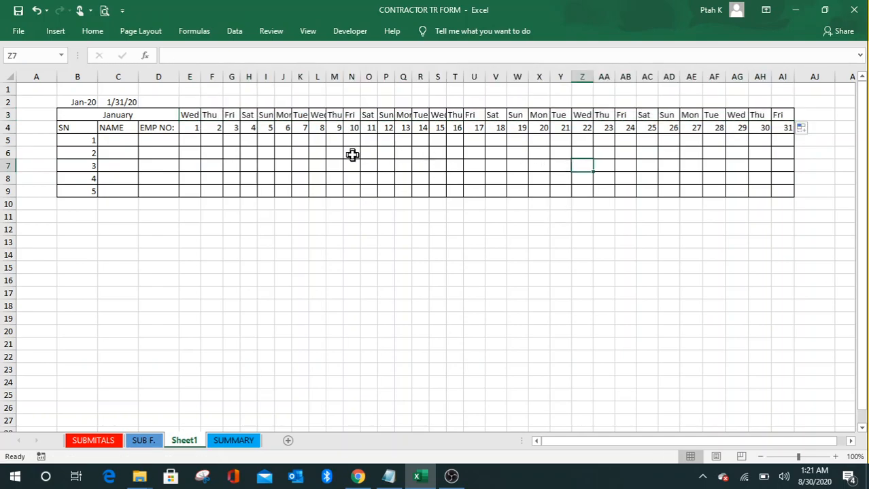
left_click(352, 178)
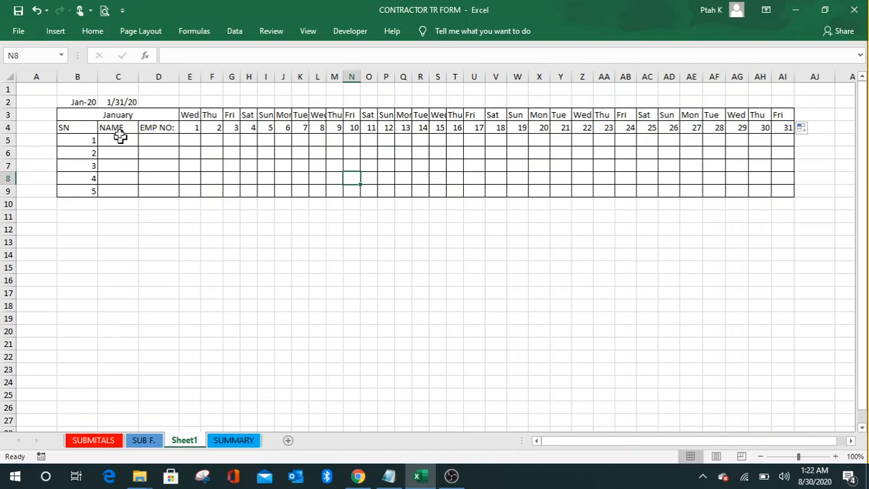
left_click(85, 103)
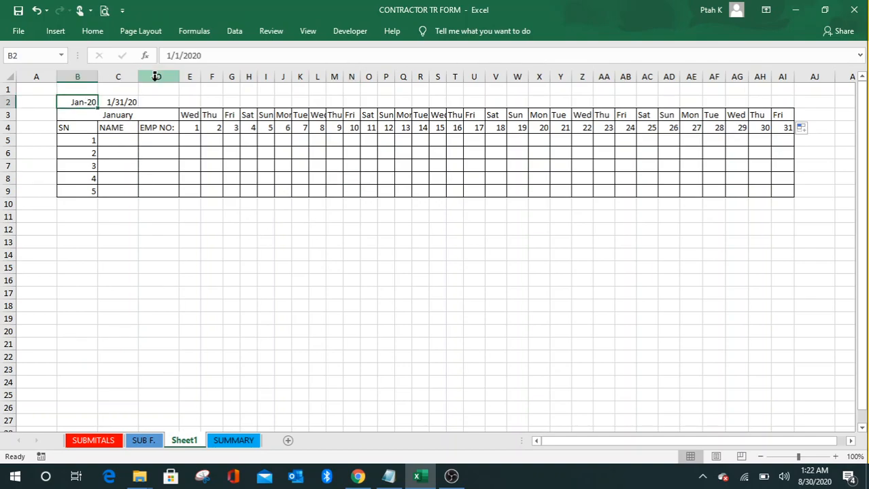
Step: Change the B2 start date to 2/1/2020, switching the sheet to February's 29 days
left_click(171, 56)
key("BackSpace")
type("2")
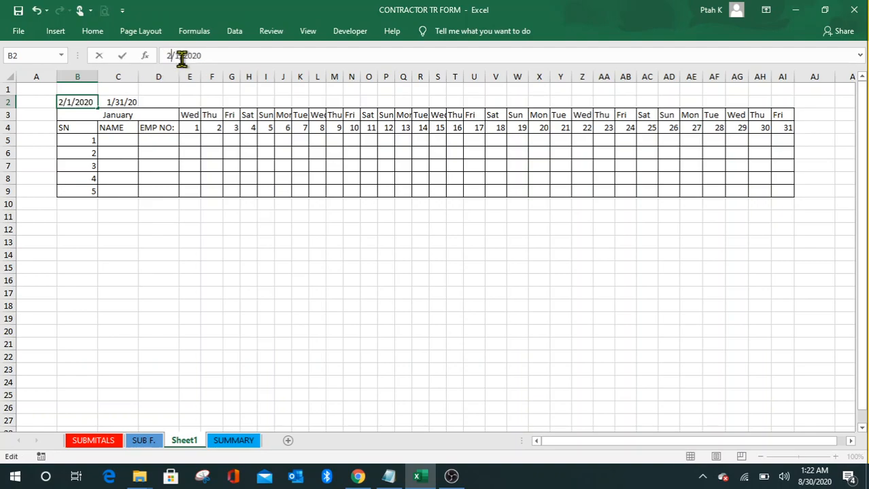
key("Return")
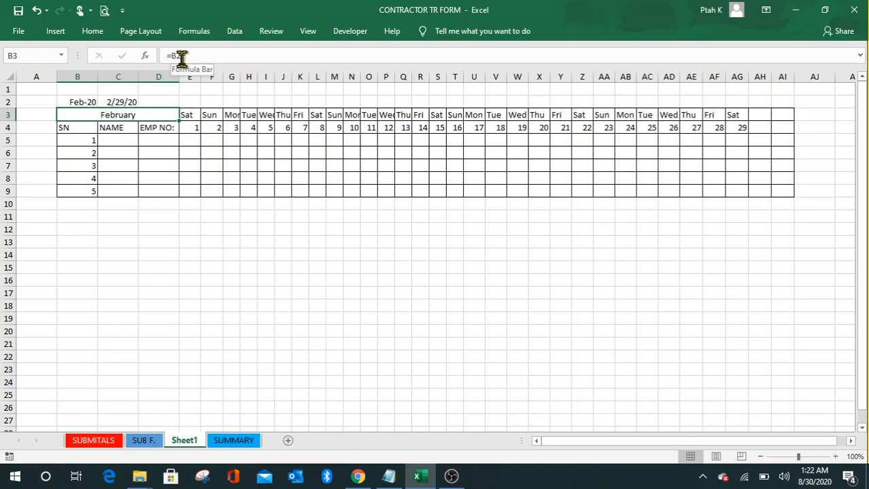
left_click(320, 279)
left_click(441, 292)
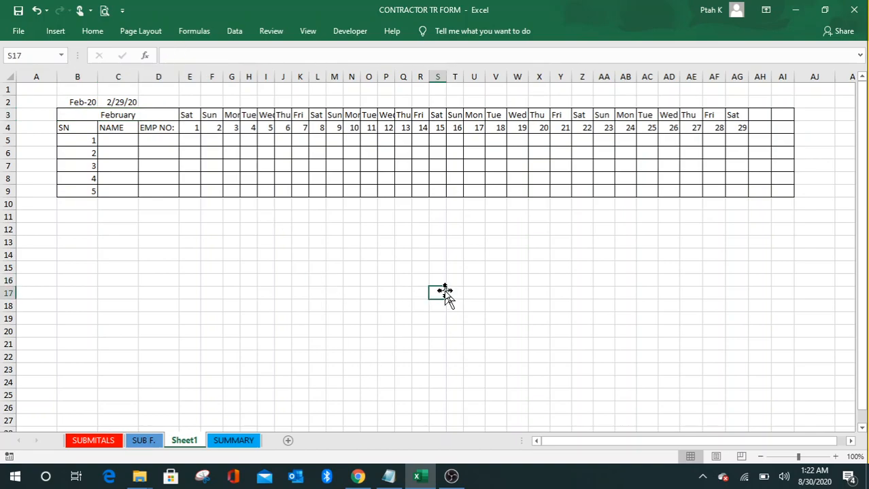
left_click_drag(83, 116, 774, 132)
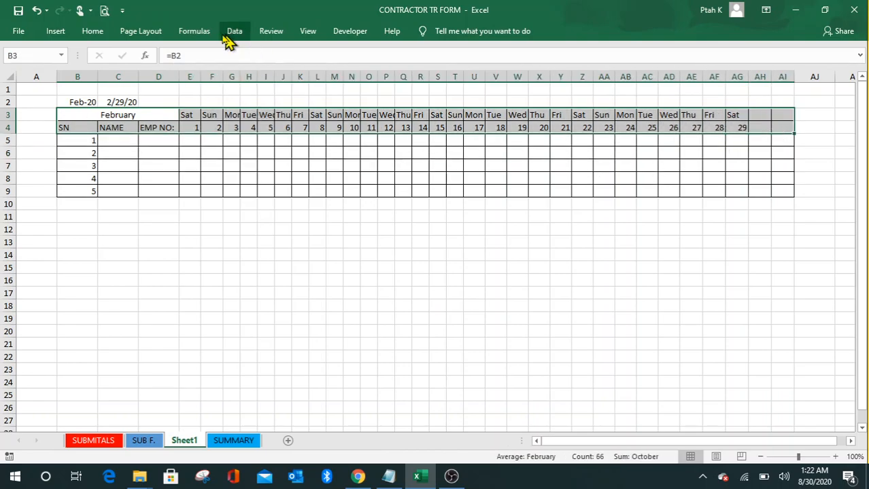
Step: Fill header rows 3–4 with a light blue-grey theme colour
left_click(92, 32)
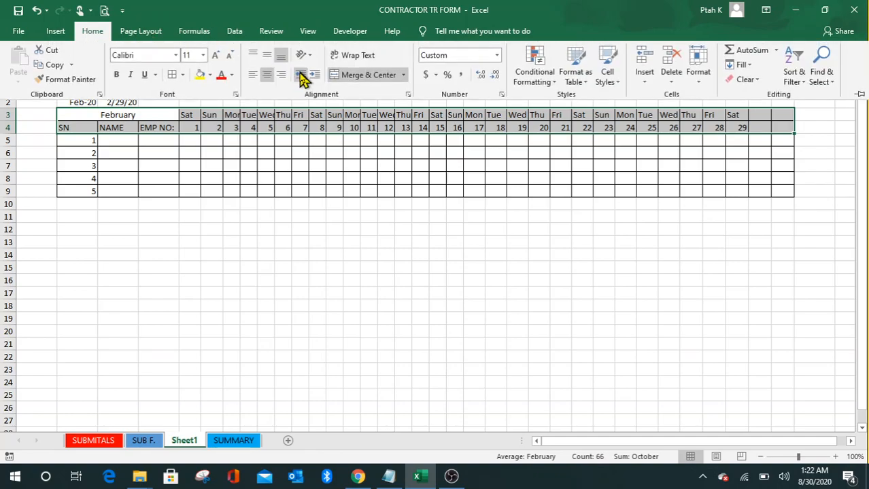
left_click(210, 75)
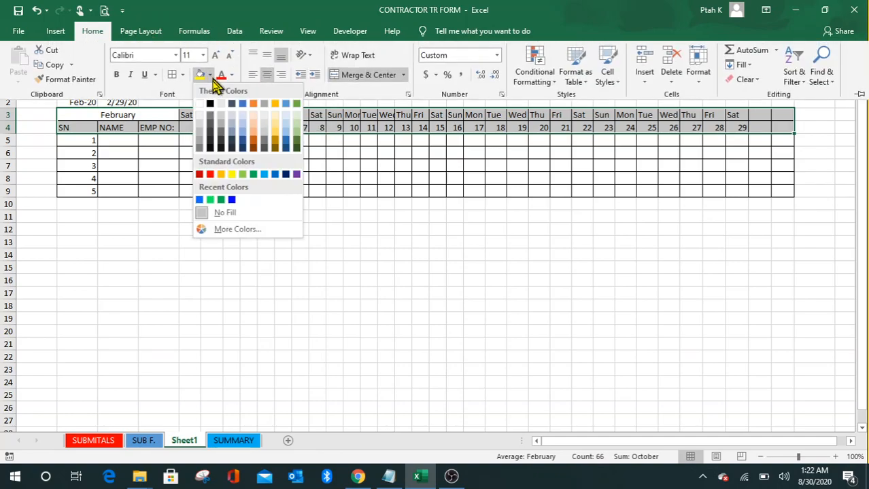
left_click(243, 132)
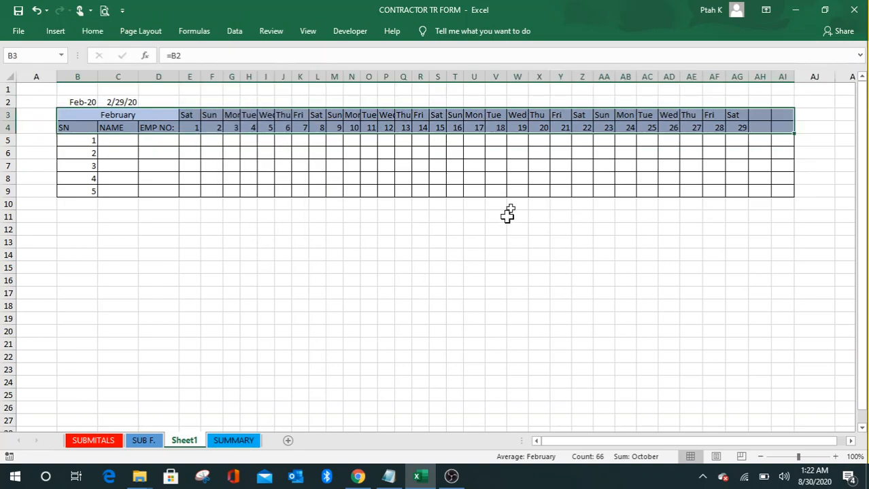
left_click(516, 191)
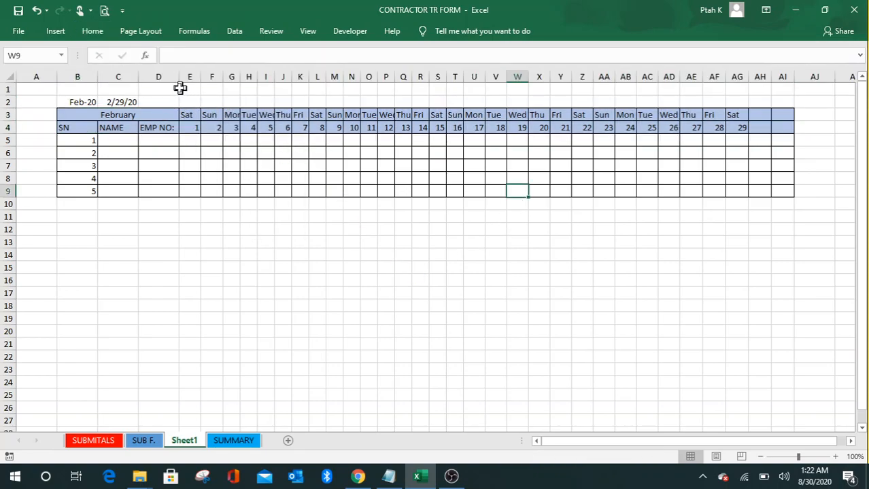
Step: Center-align the contents of columns B through AI
left_click_drag(79, 71, 783, 69)
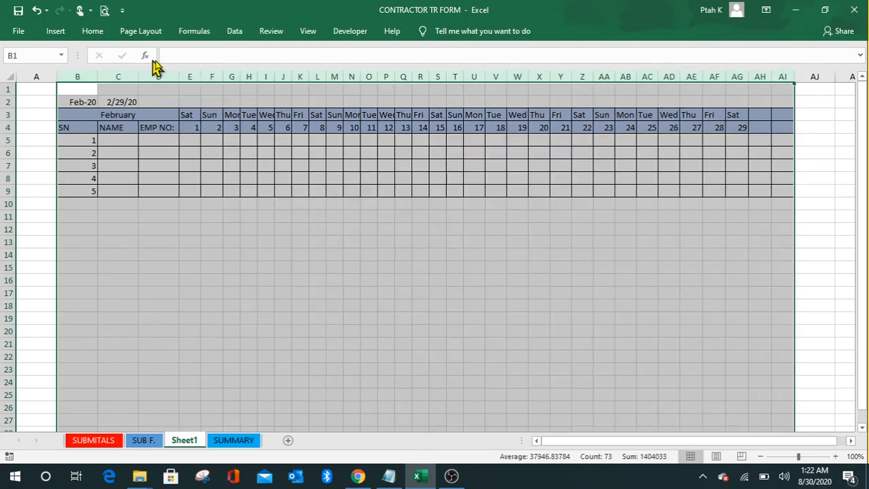
left_click(92, 30)
left_click(267, 76)
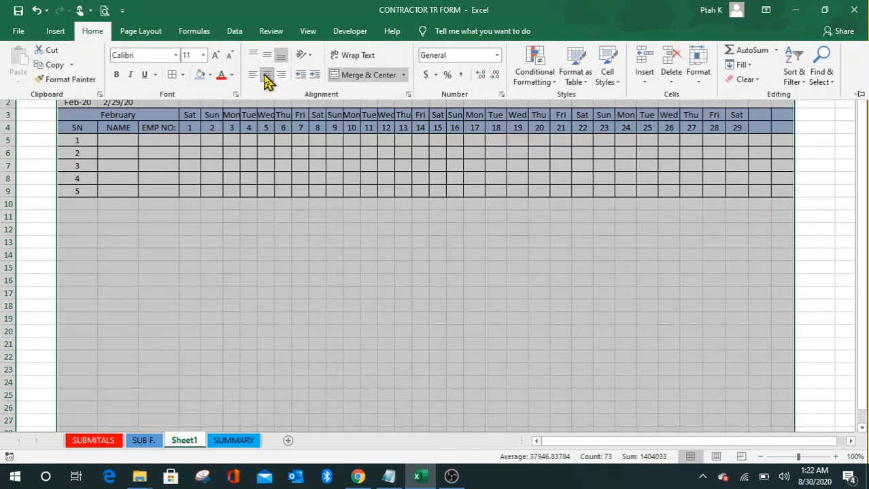
left_click(425, 257)
left_click(332, 179)
left_click(480, 179)
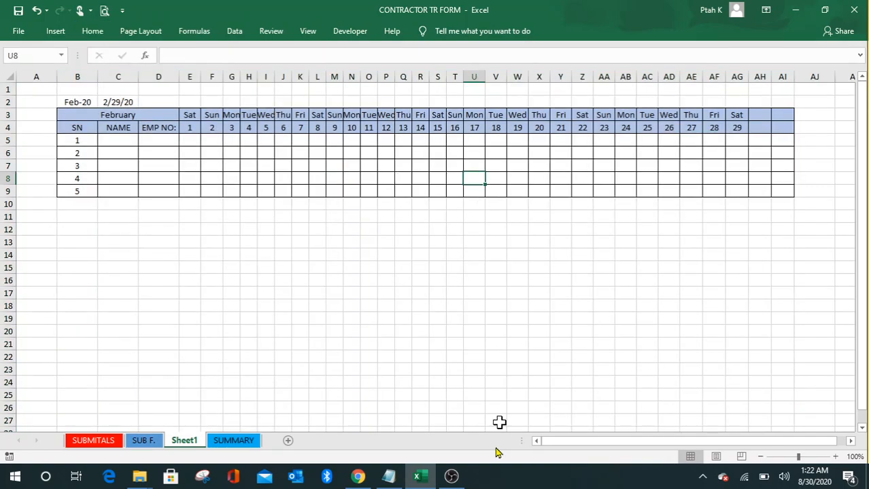
scroll(409, 209, "down", 6)
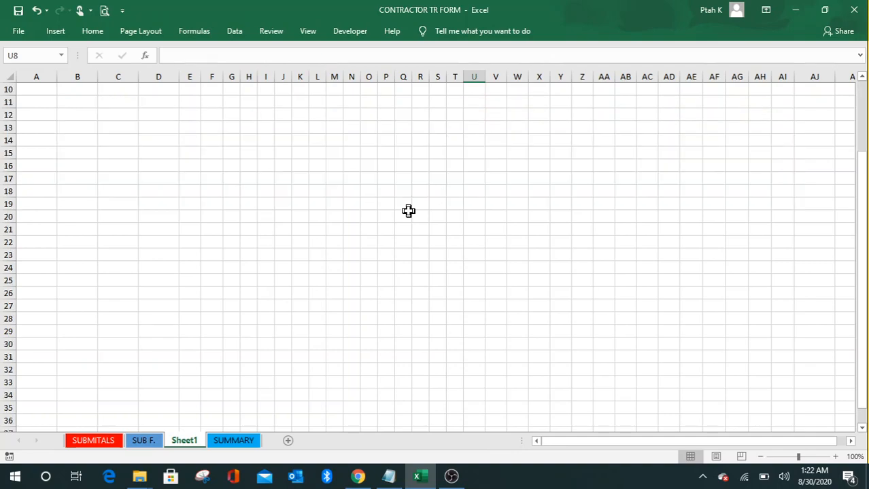
scroll(410, 210, "up", 6)
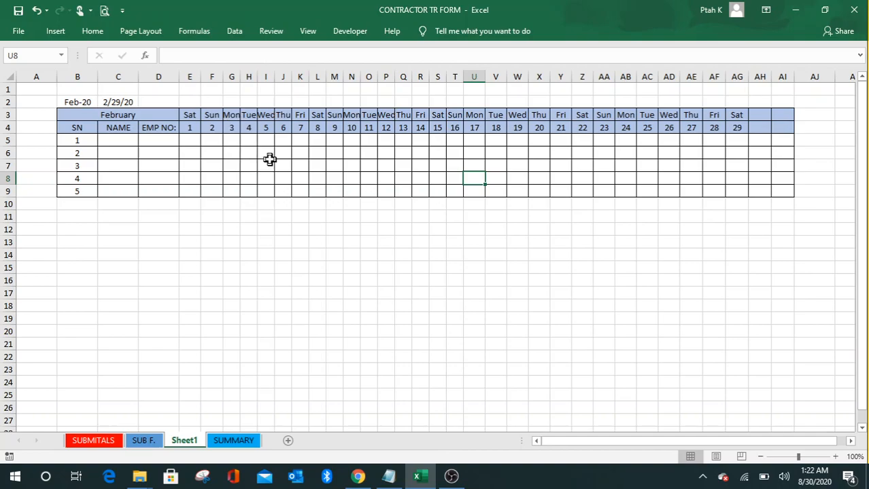
left_click(246, 156)
left_click(204, 142)
left_click(298, 155)
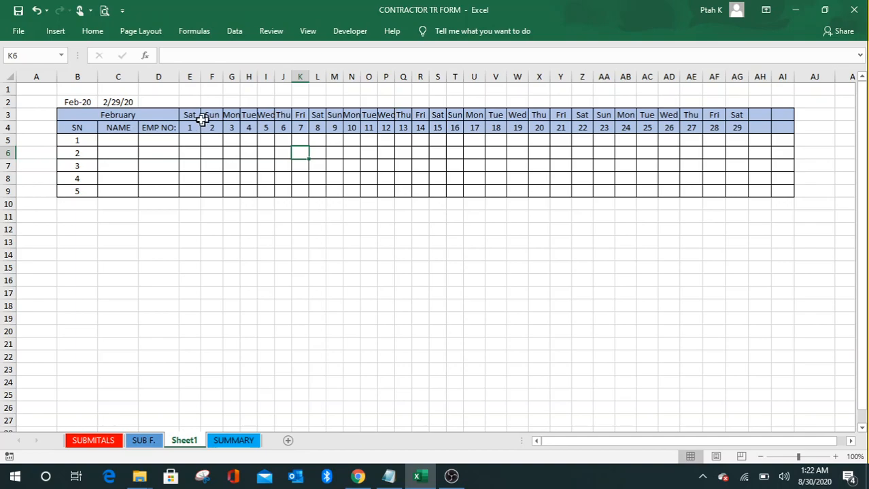
Step: Select the day block E3:AI9 and start a new Conditional Formatting rule
left_click_drag(190, 117, 787, 195)
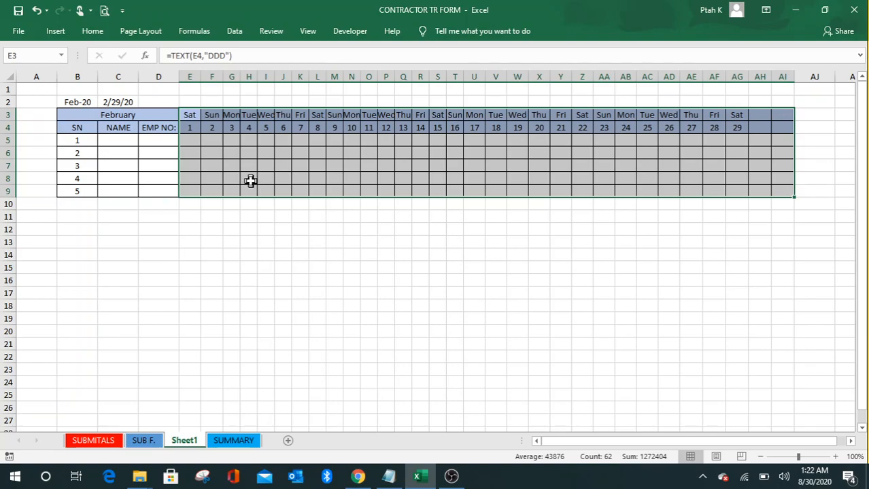
left_click(94, 34)
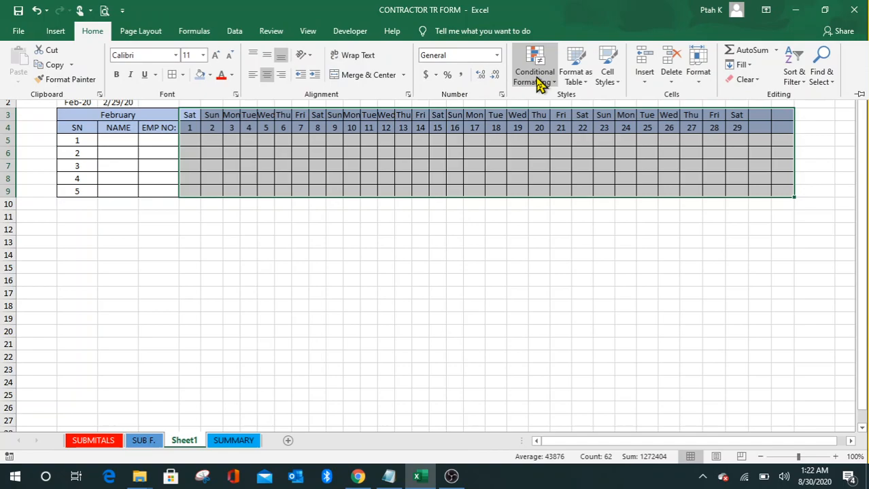
left_click(537, 83)
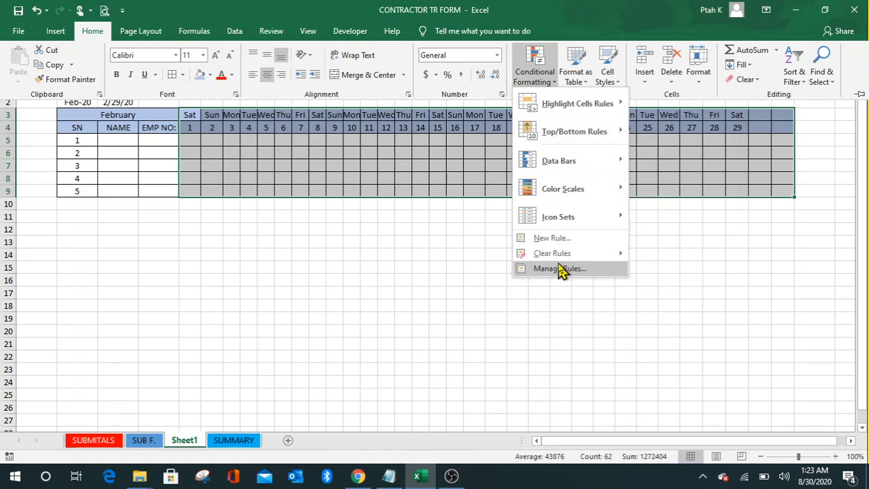
left_click(558, 240)
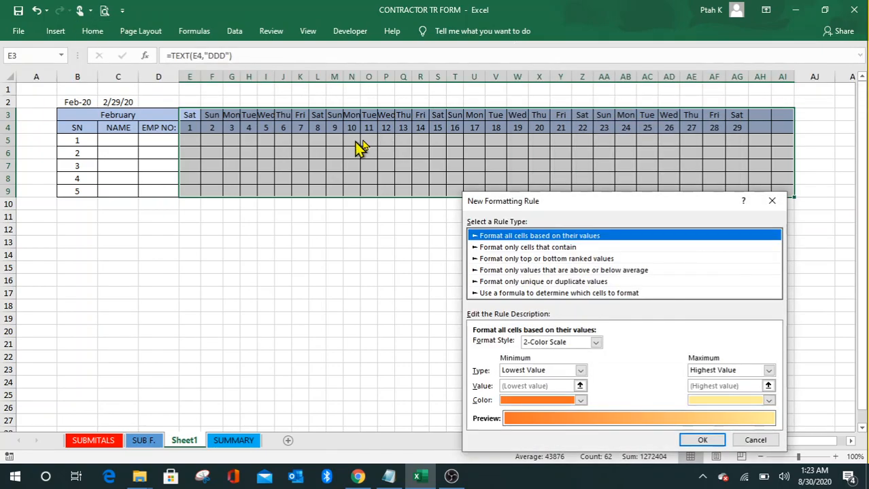
Step: Set the rule to format only cells containing the specific text 'sat'
left_click_drag(616, 202, 627, 89)
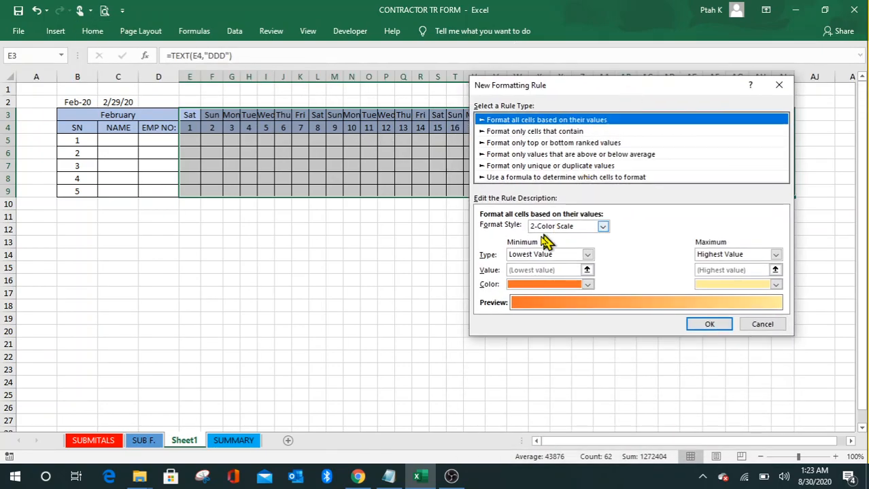
left_click(574, 132)
left_click(545, 229)
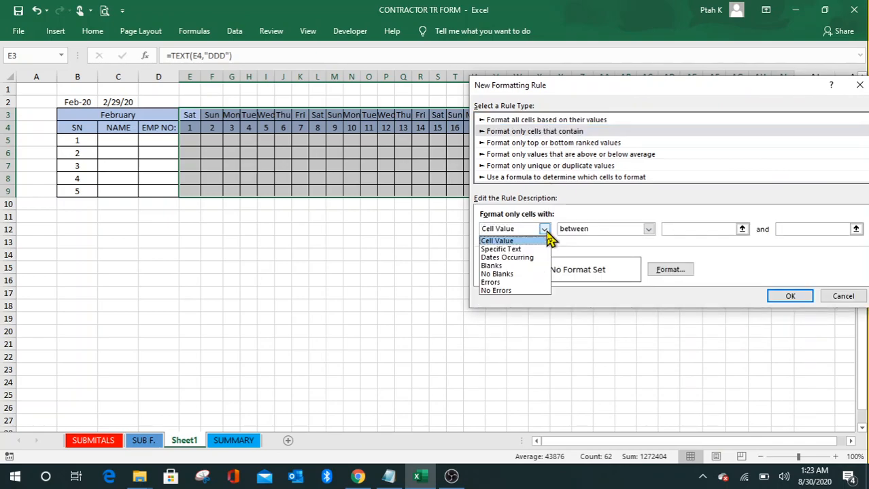
left_click(514, 249)
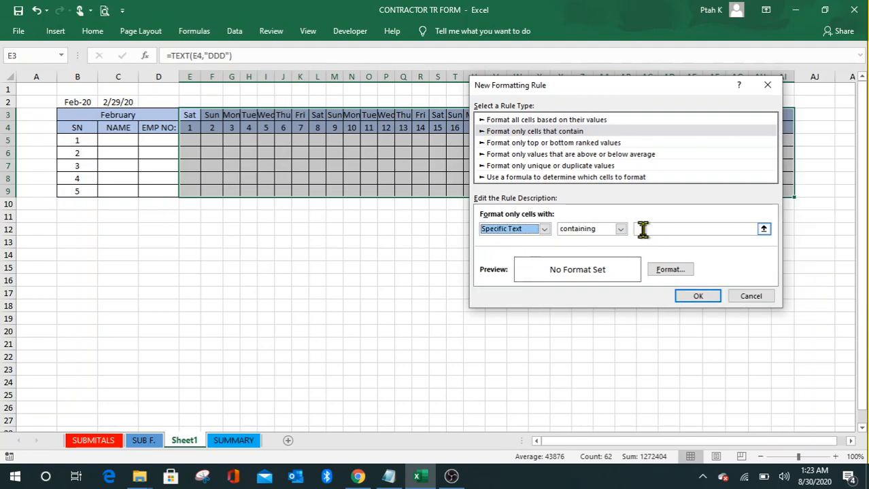
left_click(642, 229)
type("S")
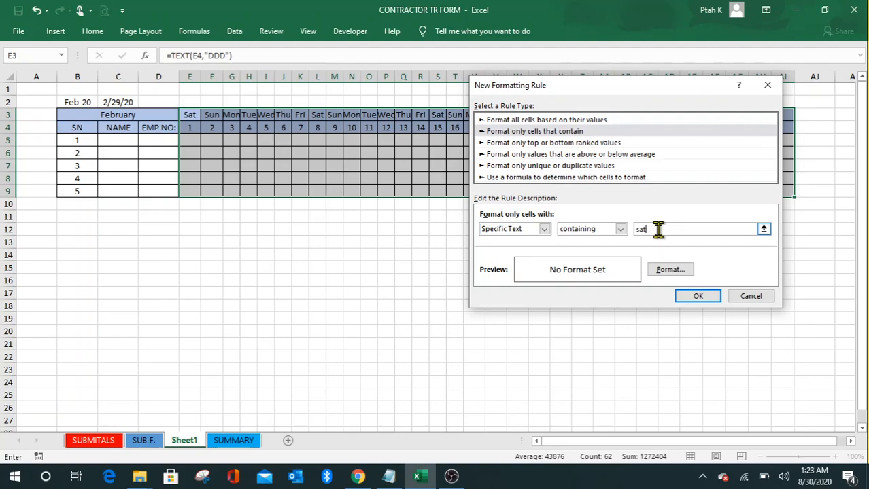
Step: Give matching cells a green fill with bold font and confirm the rule
left_click(665, 274)
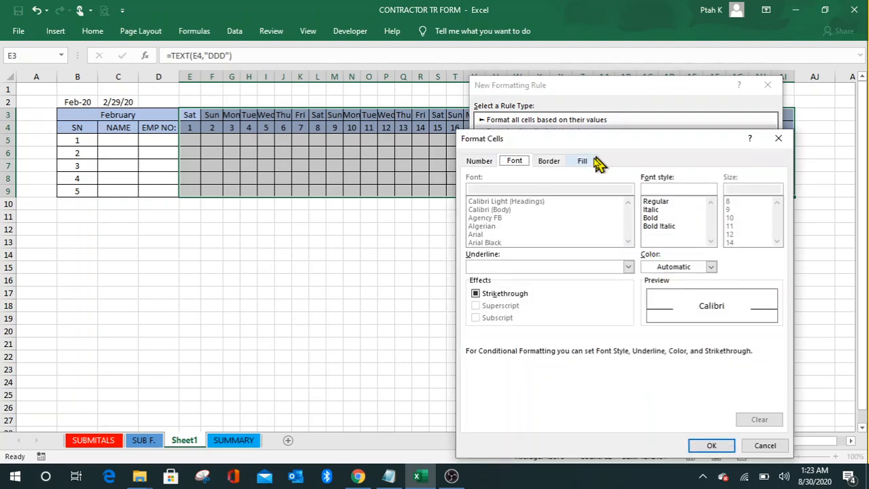
left_click(583, 161)
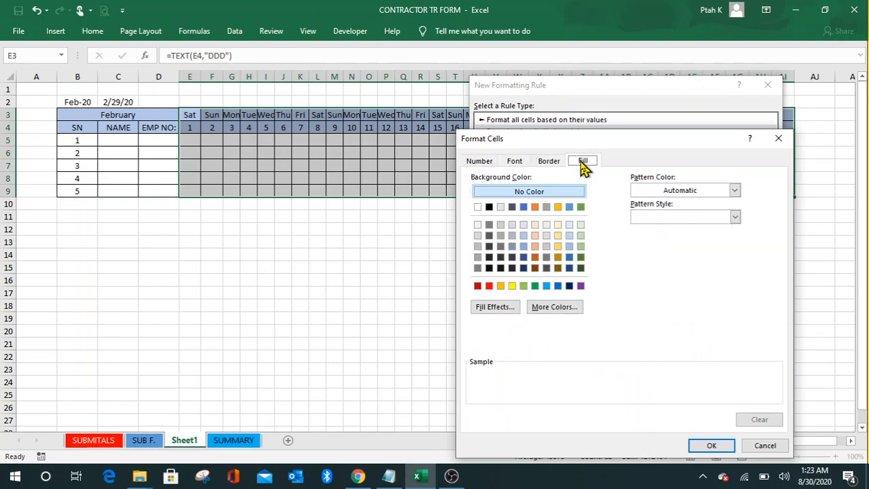
left_click(489, 286)
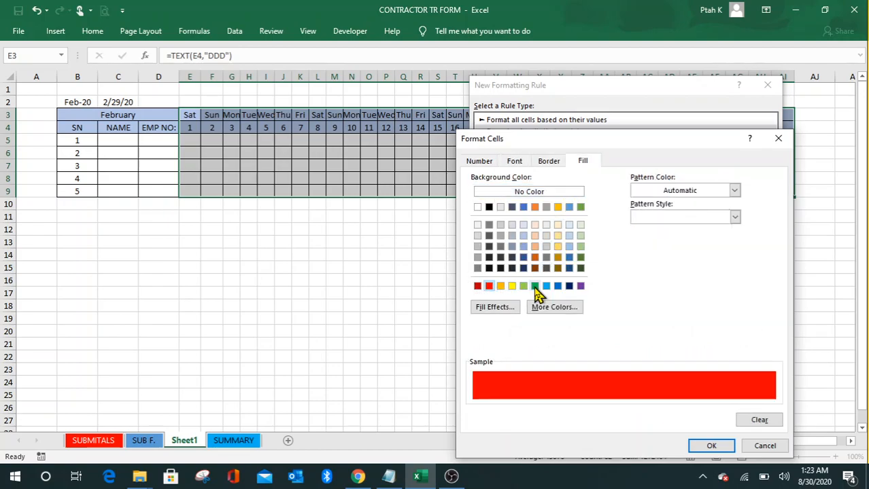
left_click(535, 287)
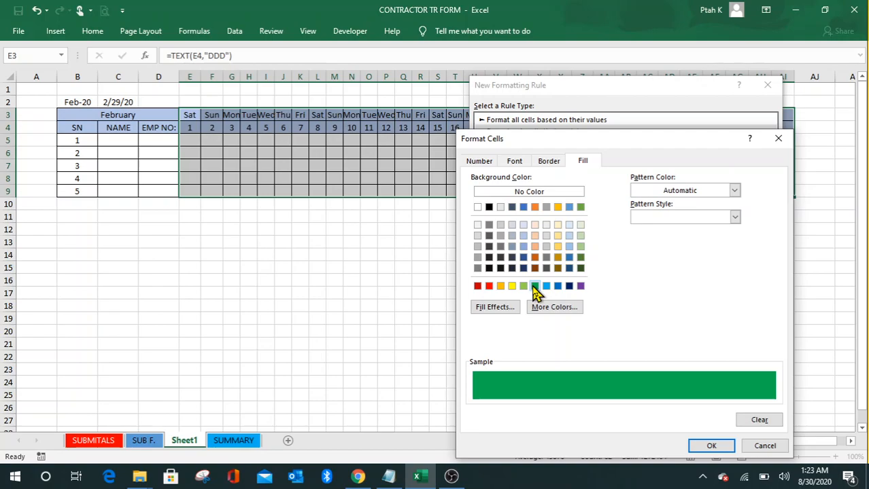
left_click(514, 166)
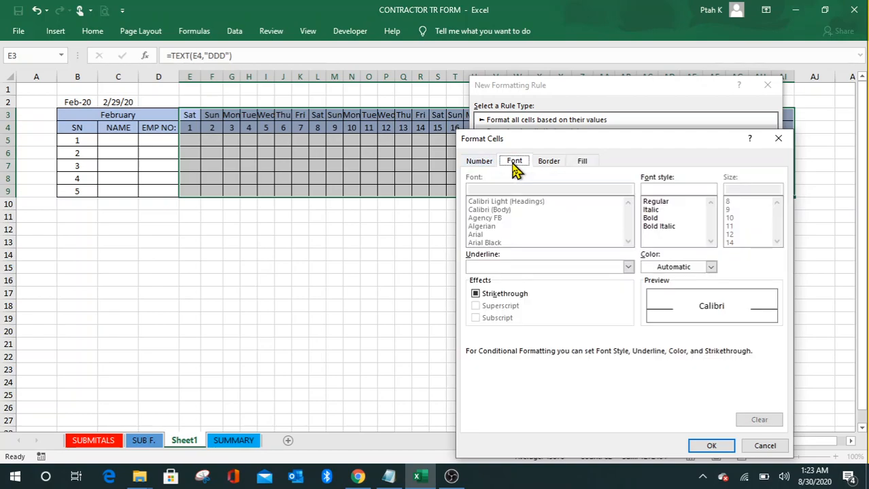
left_click(653, 221)
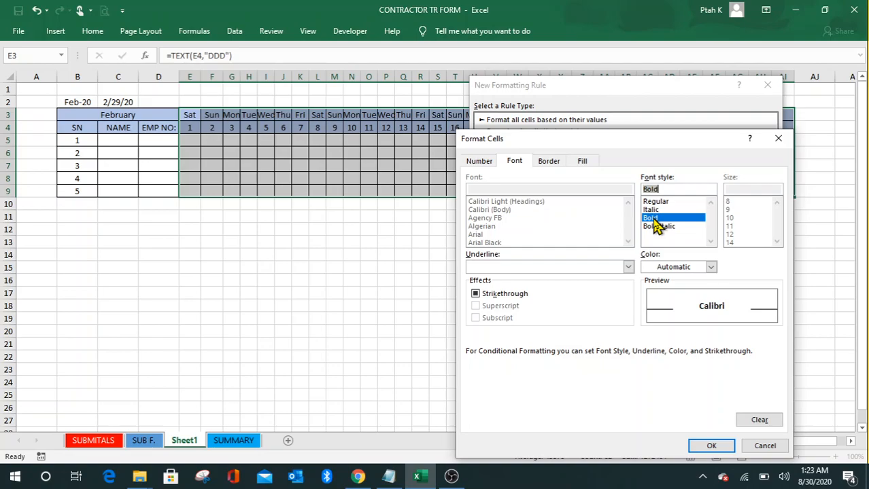
left_click(712, 446)
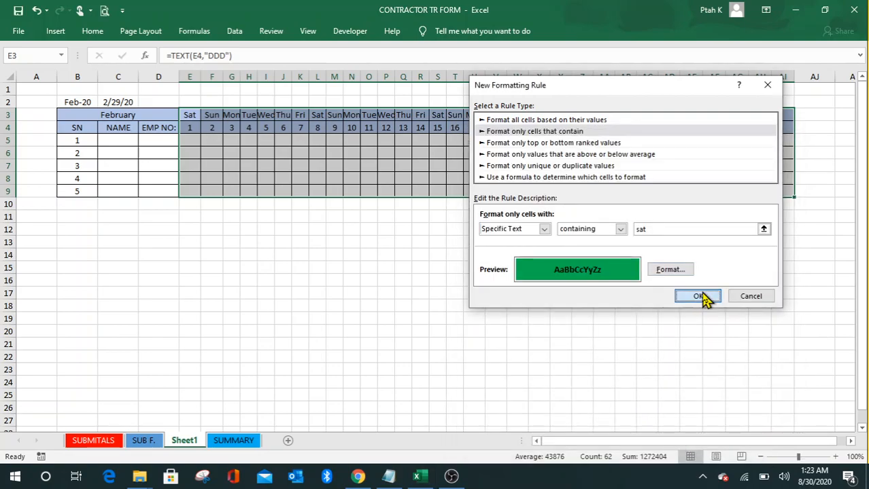
left_click(698, 296)
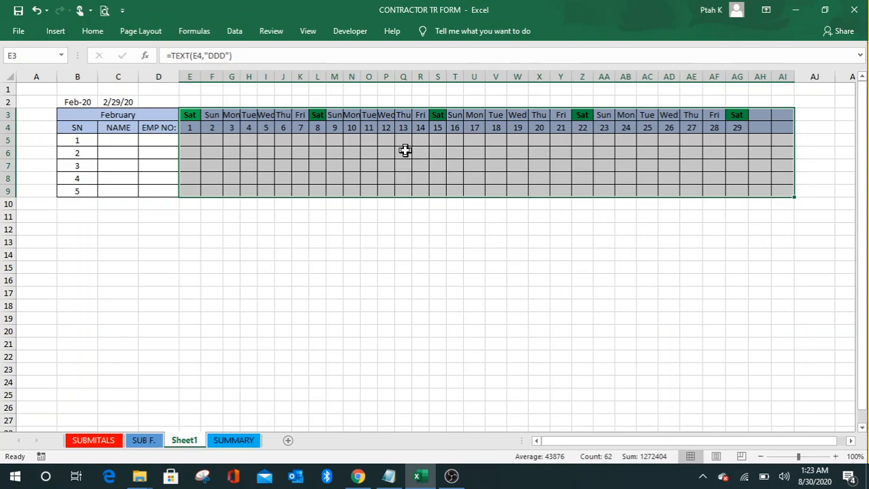
left_click(454, 167)
left_click(453, 178)
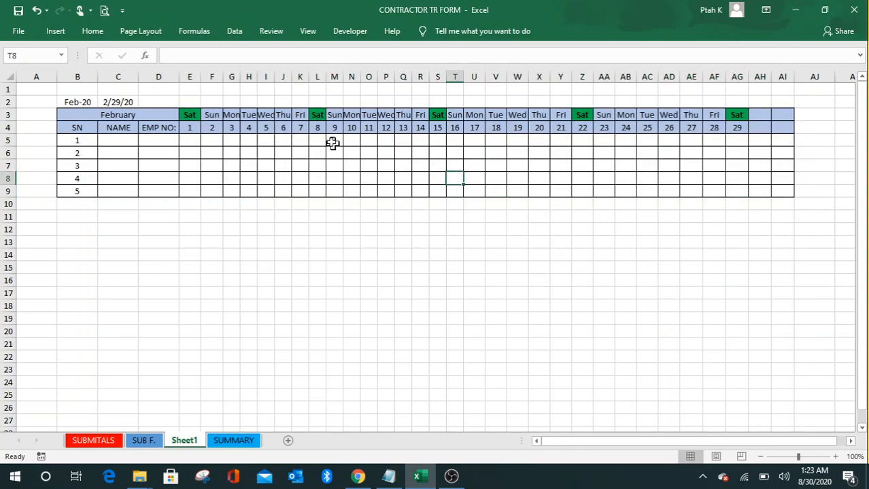
left_click(318, 127)
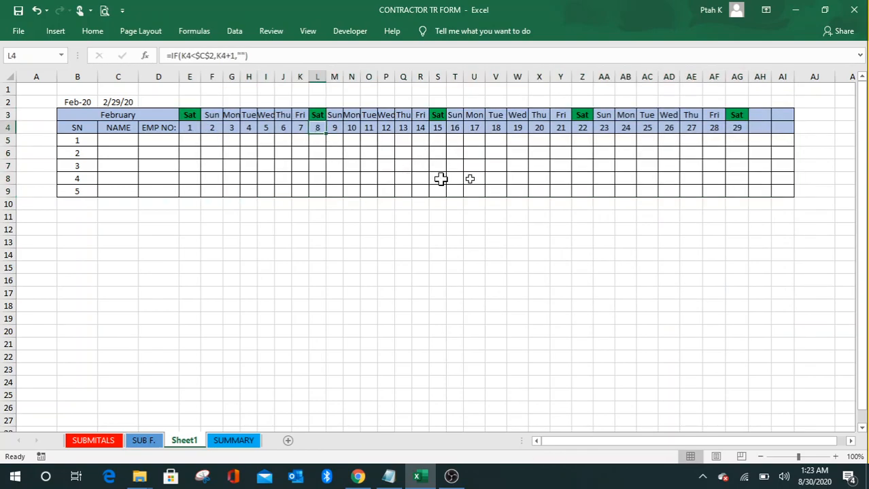
left_click(595, 167)
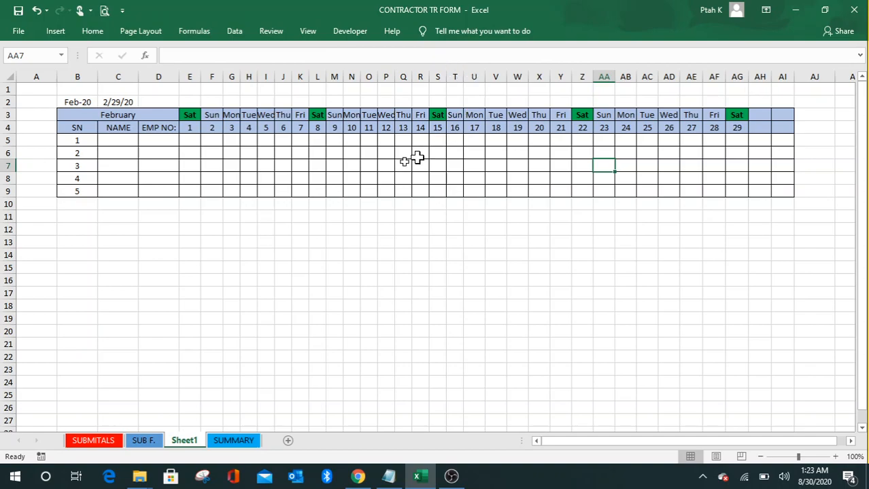
scroll(401, 165, "down", 2)
scroll(400, 164, "up", 2)
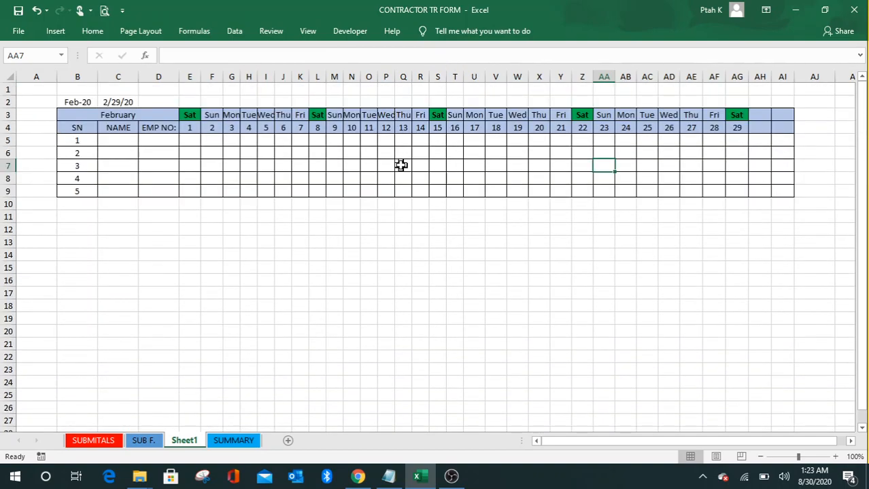
left_click(213, 114)
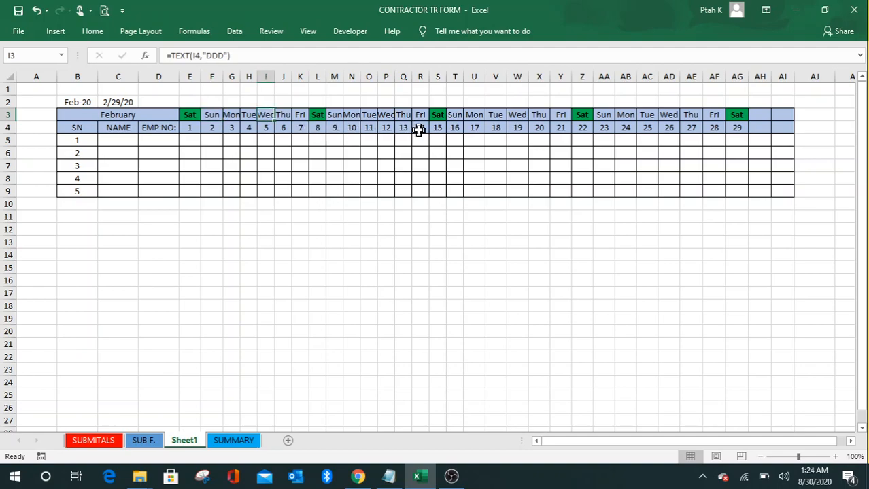
left_click(418, 130)
Step: Change the B2 start date to 8/1/2020 so the sheet shows August
left_click(82, 101)
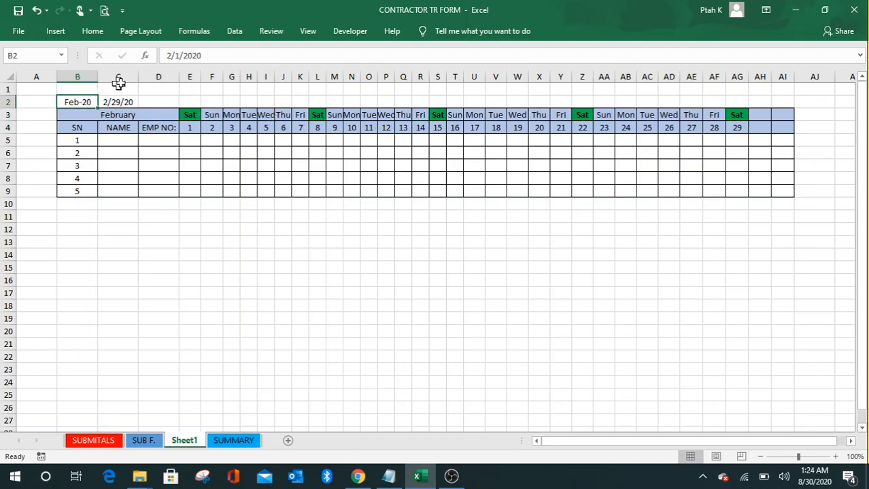
left_click(172, 56)
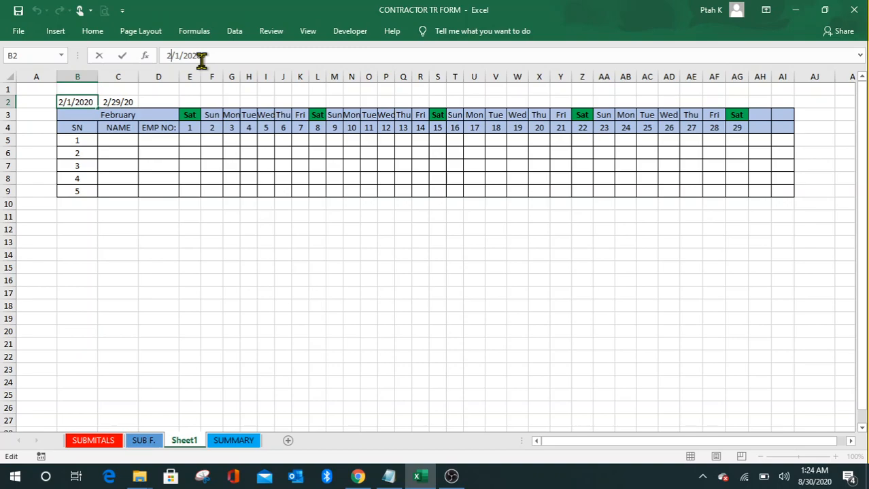
key("BackSpace")
type("8")
key("Return")
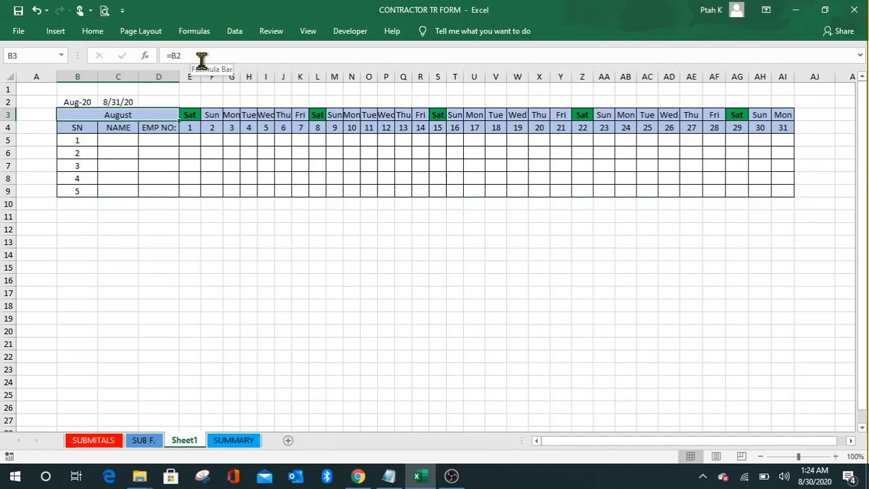
left_click(259, 154)
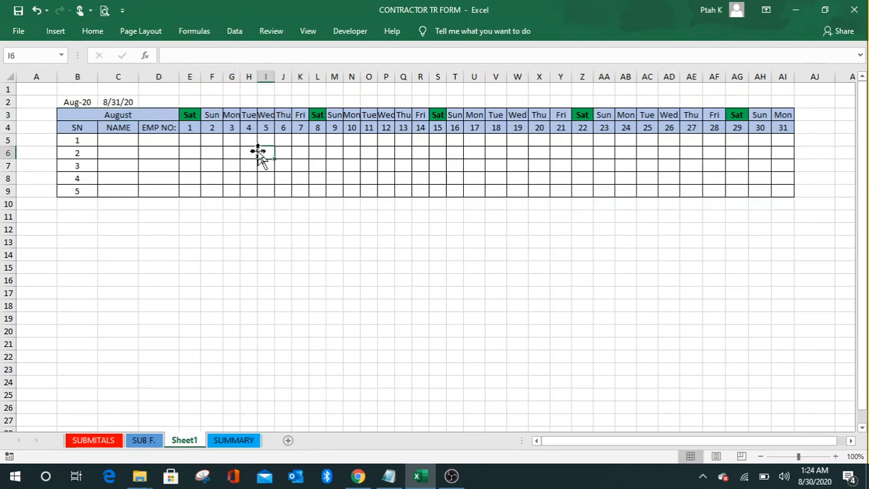
left_click(409, 245)
Step: Check the weekday formulas along row 3, such as F3, M3 and V3, for August
left_click(208, 115)
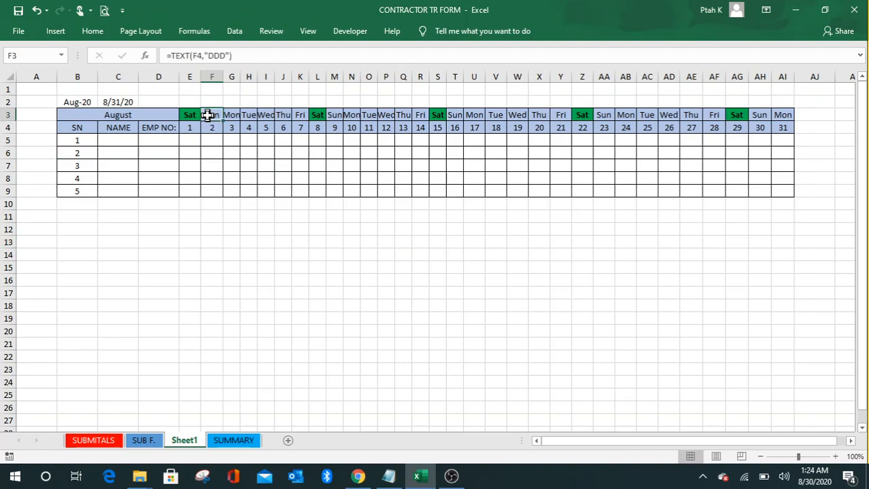
left_click(358, 118)
left_click(402, 116)
left_click(498, 117)
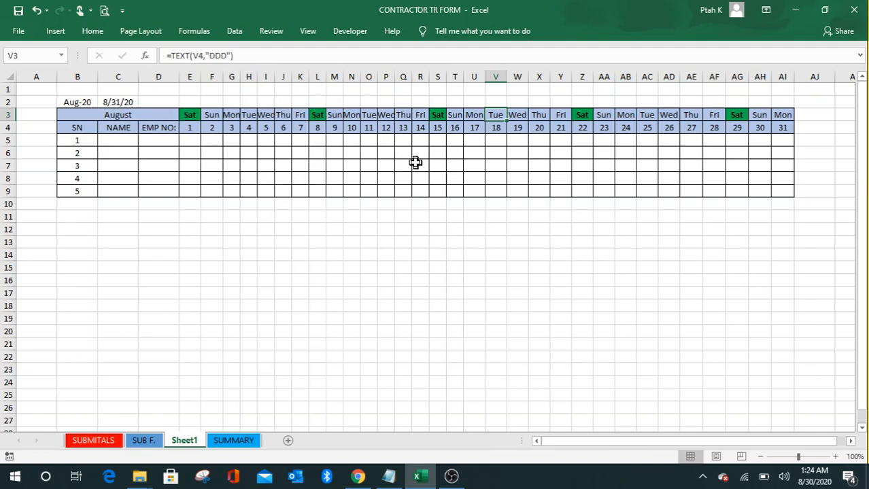
scroll(316, 161, "down", 3)
scroll(316, 161, "up", 3)
left_click(83, 104)
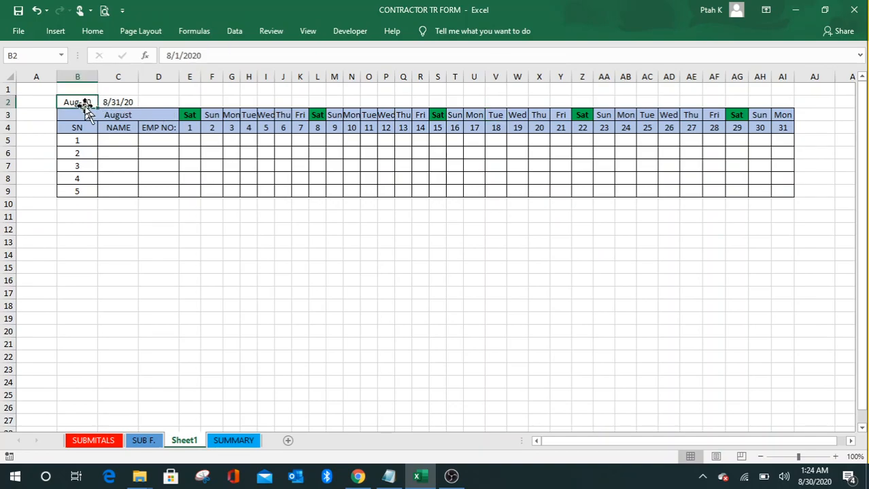
left_click(135, 117)
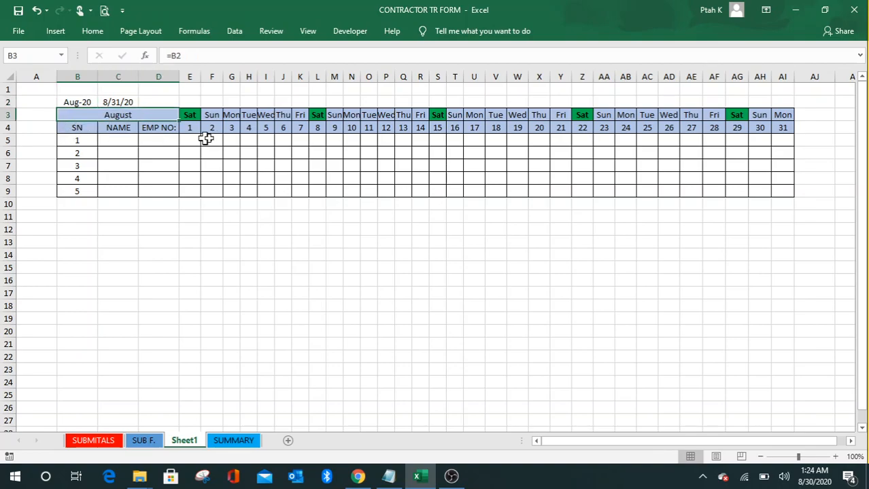
left_click(213, 117)
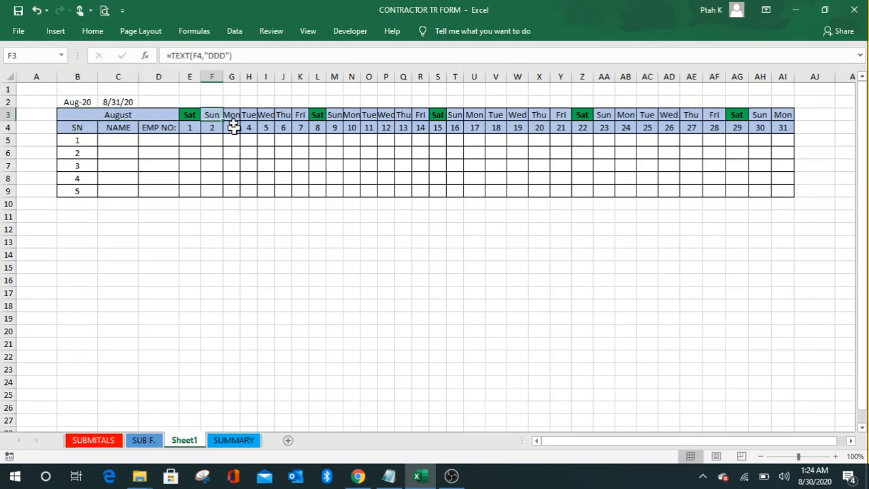
left_click(332, 115)
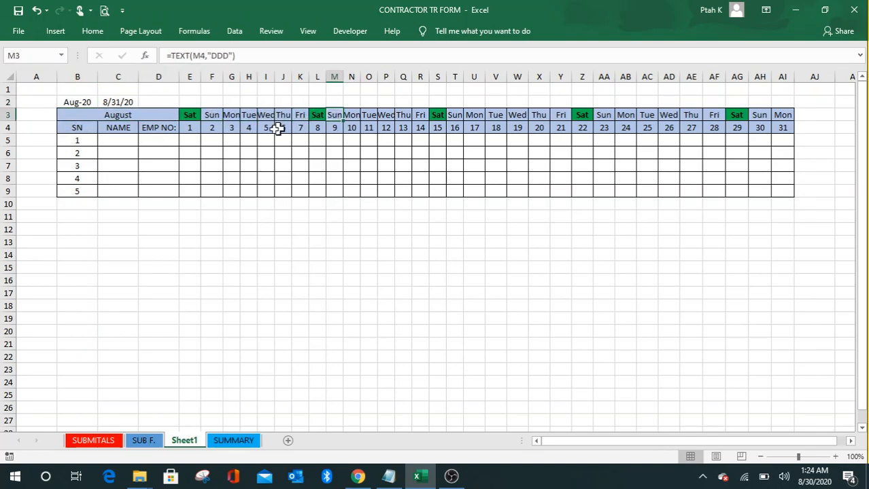
left_click(93, 102)
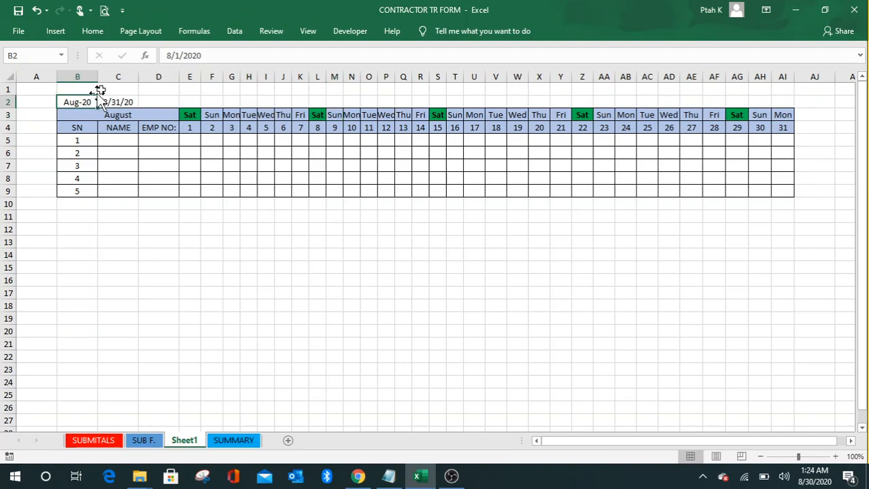
Step: Change the B2 start date from 8/1/2020 to 4/1/2020
left_click(171, 56)
key("BackSpace")
type("4")
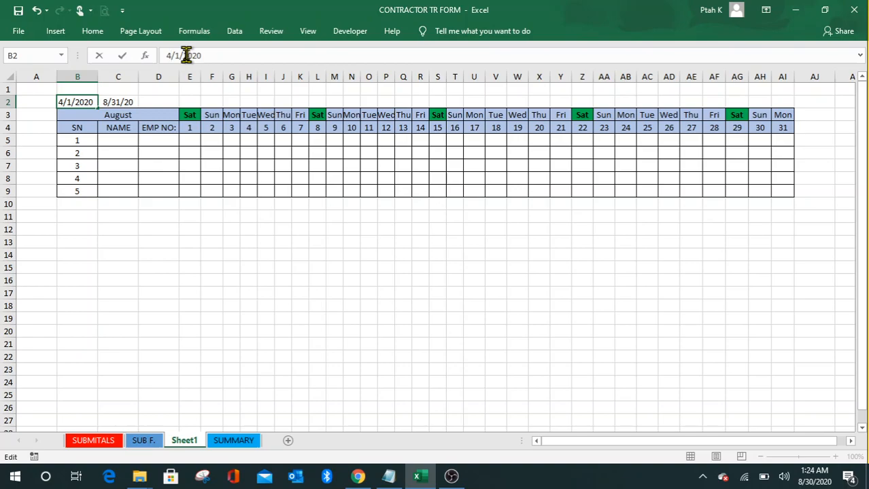
key("Return")
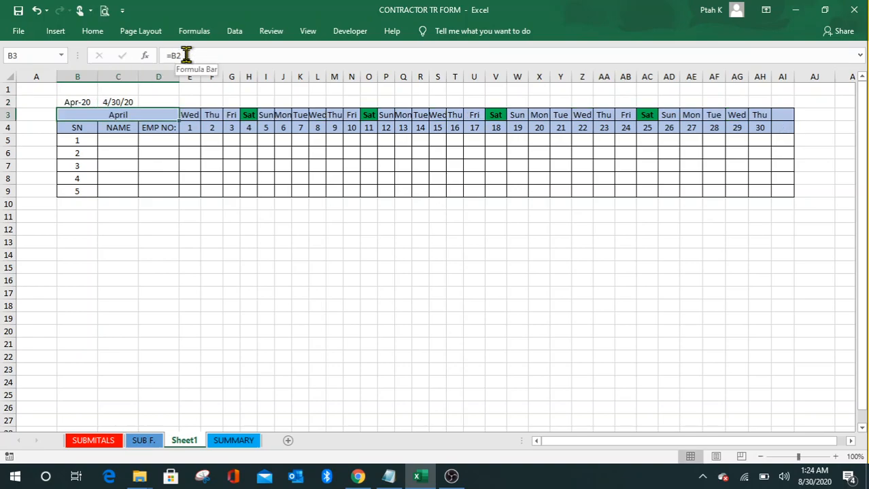
Step: Check the April timesheet: days 1–30 ending 4/30/20, Saturdays 4, 11, 18, 25 green
left_click(299, 230)
left_click(388, 267)
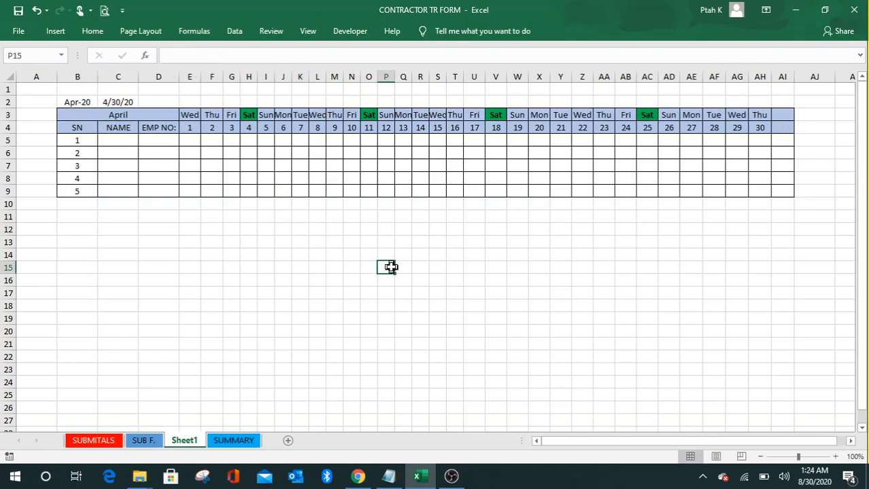
left_click(318, 158)
left_click(247, 166)
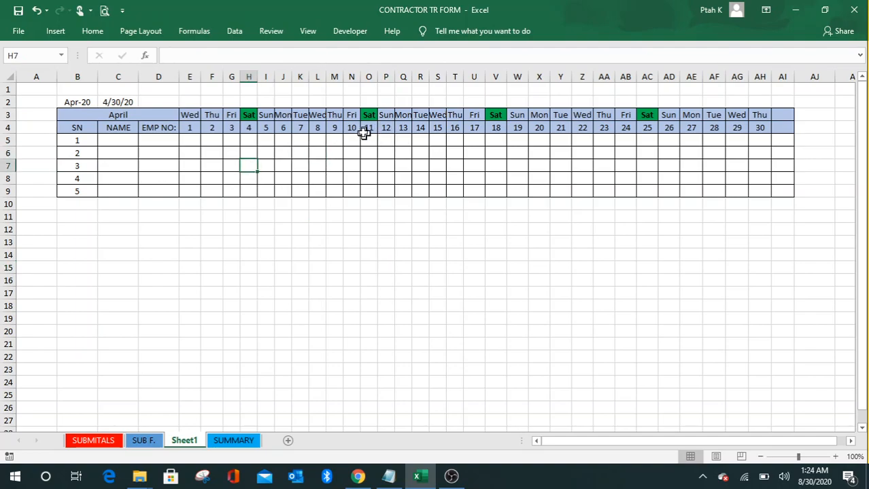